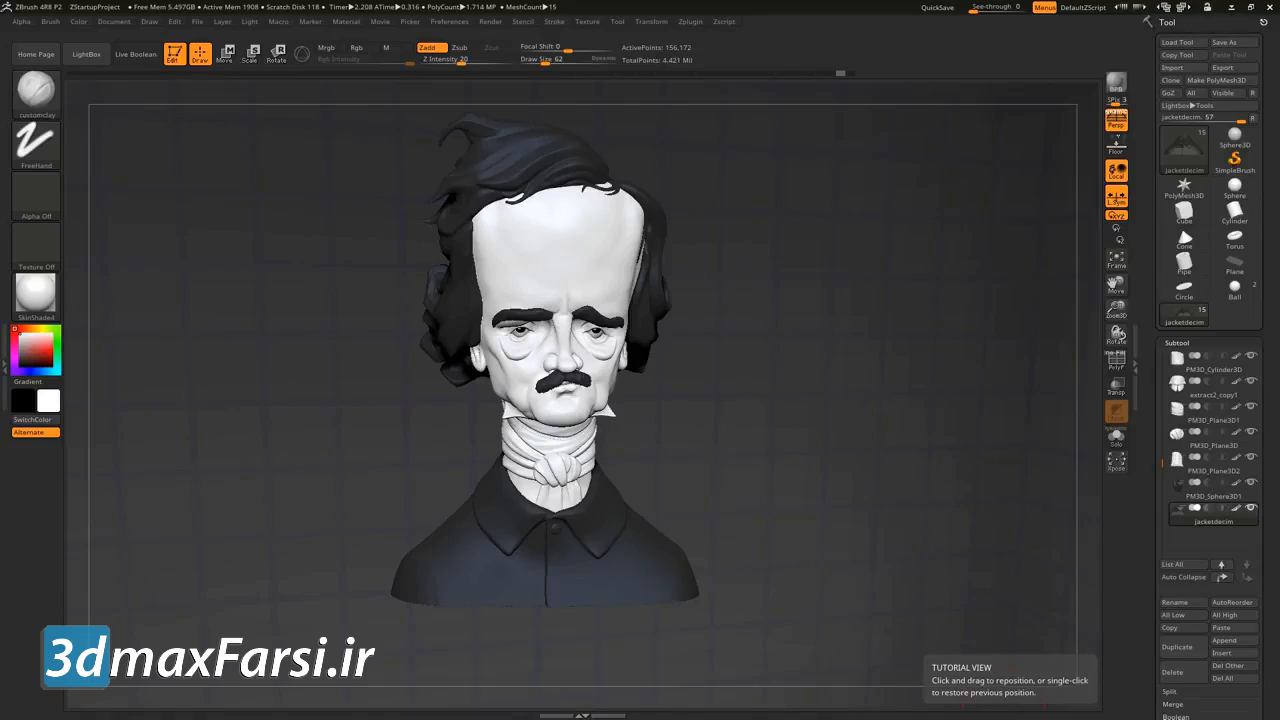
# - Examine the bust from several angles, including its underside and hair, and look through its list of subtools
pyautogui.moveTo(773, 410); pyautogui.dragTo(782, 352)
pyautogui.moveTo(769, 424); pyautogui.dragTo(837, 459)
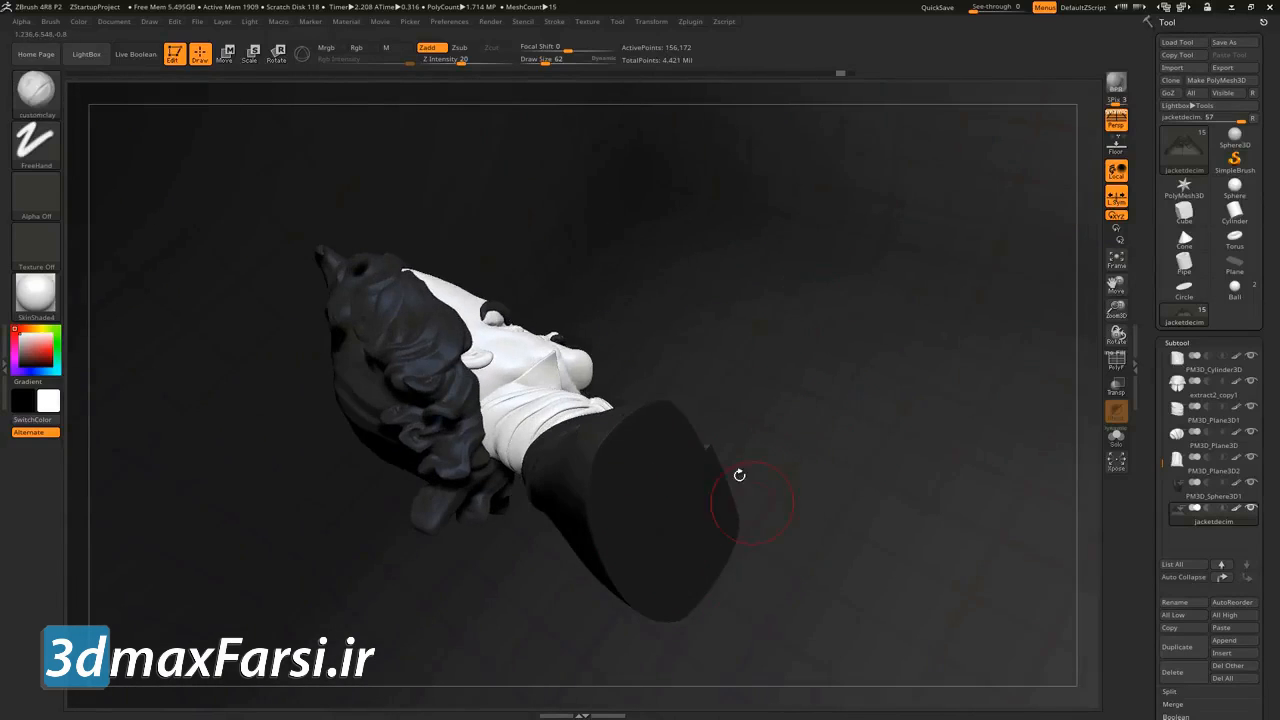
pyautogui.moveTo(804, 330)
pyautogui.mouseDown()
pyautogui.moveTo(843, 372)
pyautogui.moveTo(857, 354)
pyautogui.moveTo(790, 360)
pyautogui.moveTo(843, 343)
pyautogui.mouseUp()
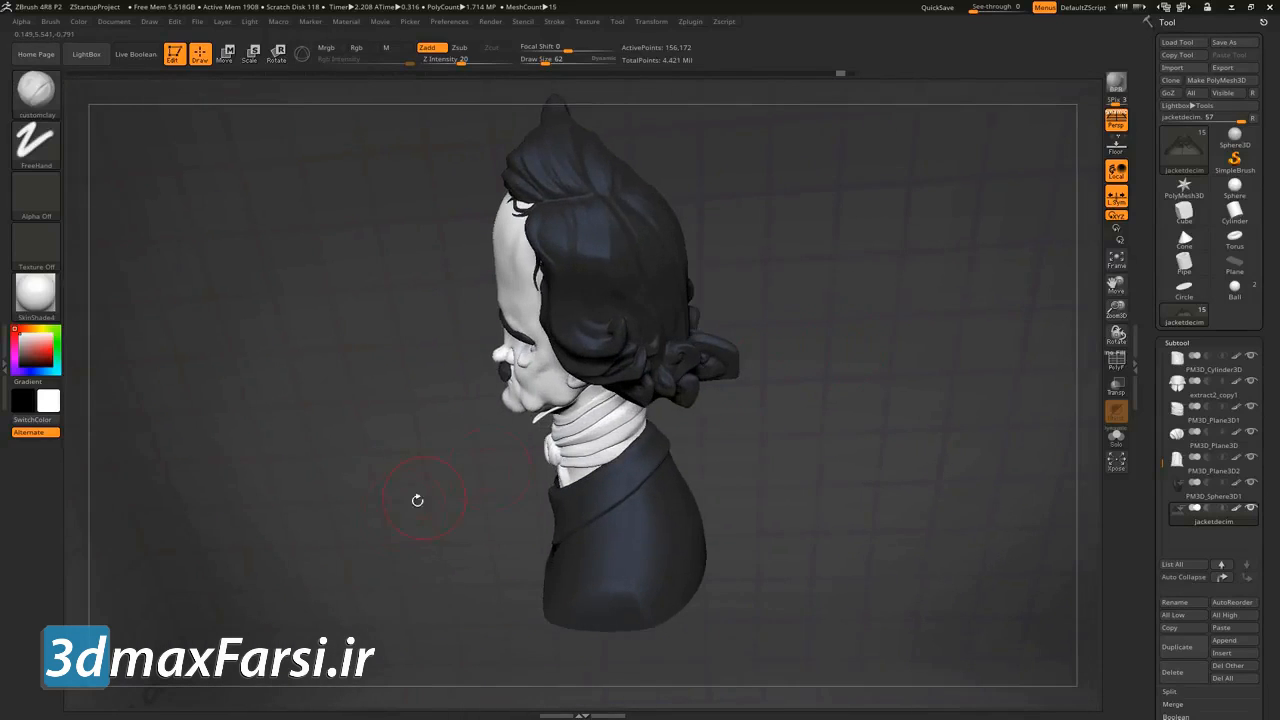
pyautogui.moveTo(391, 515); pyautogui.dragTo(854, 334)
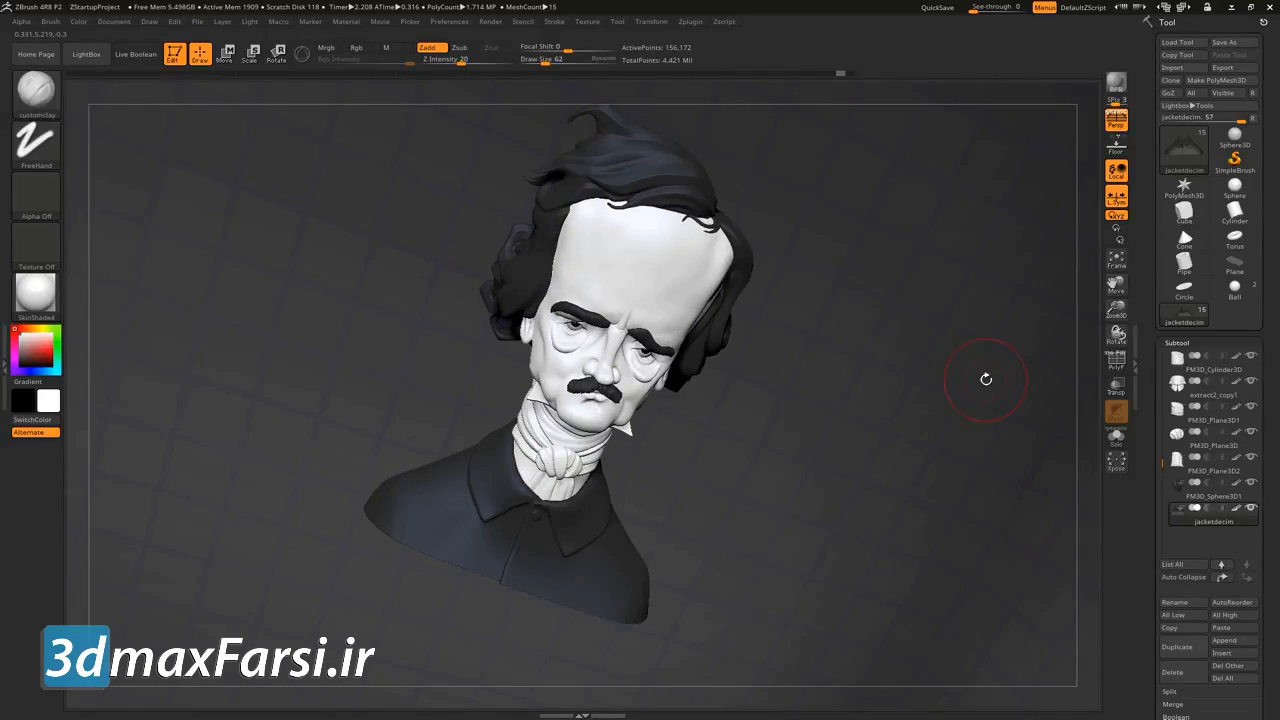
pyautogui.moveTo(1178, 362)
pyautogui.moveTo(1163, 463); pyautogui.dragTo(1218, 347)
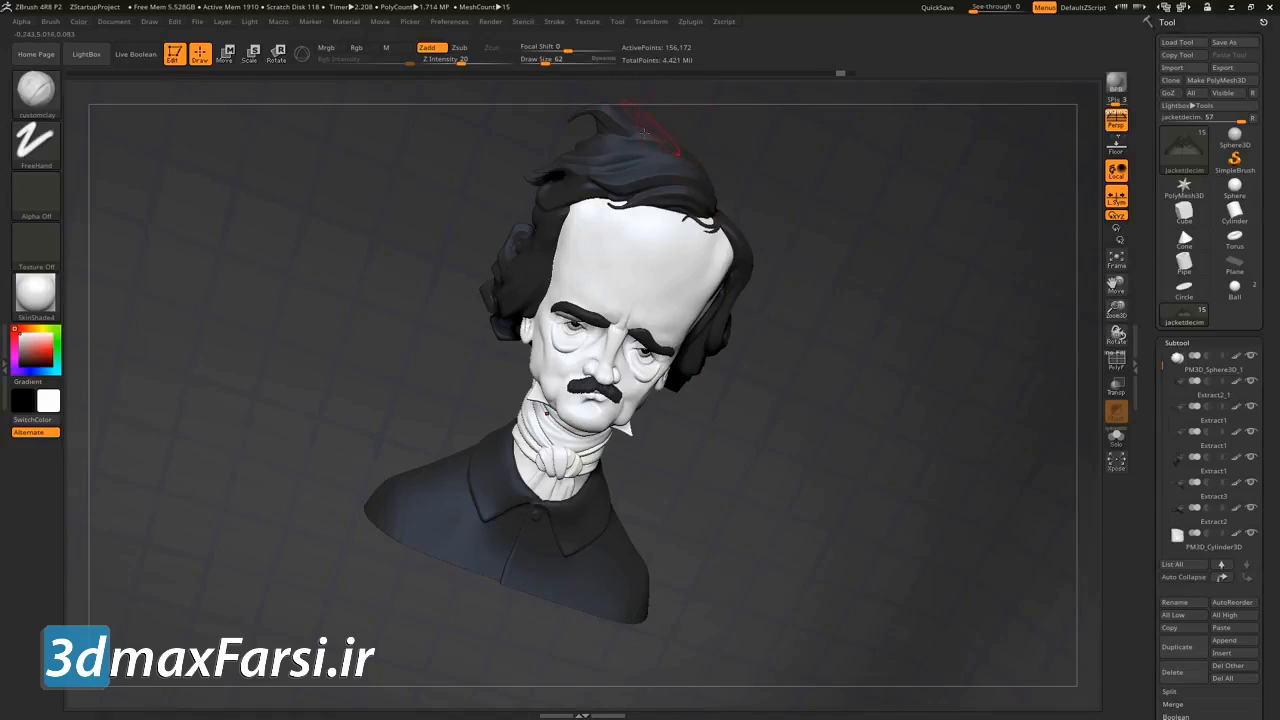
pyautogui.keyDown('alt'); pyautogui.moveTo(602, 161); pyautogui.dragTo(606, 262, button='right'); pyautogui.keyUp('alt')
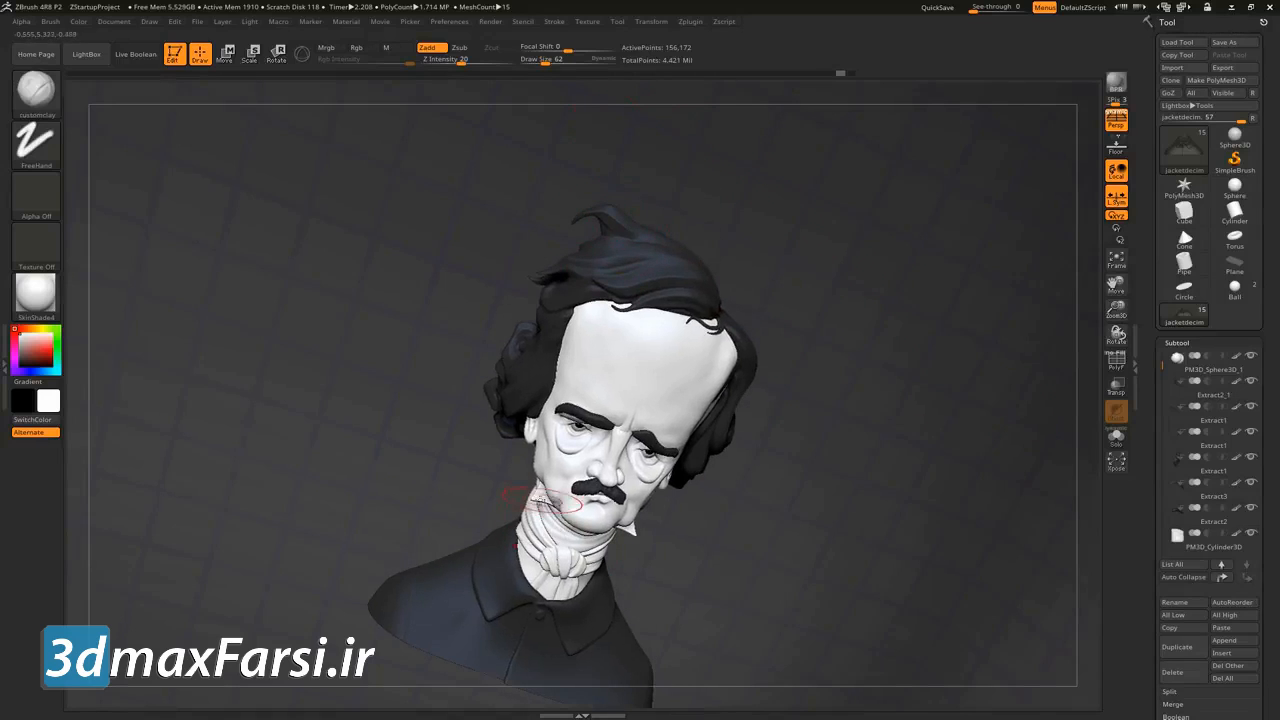
pyautogui.moveTo(540, 498); pyautogui.dragTo(512, 492, button='right')
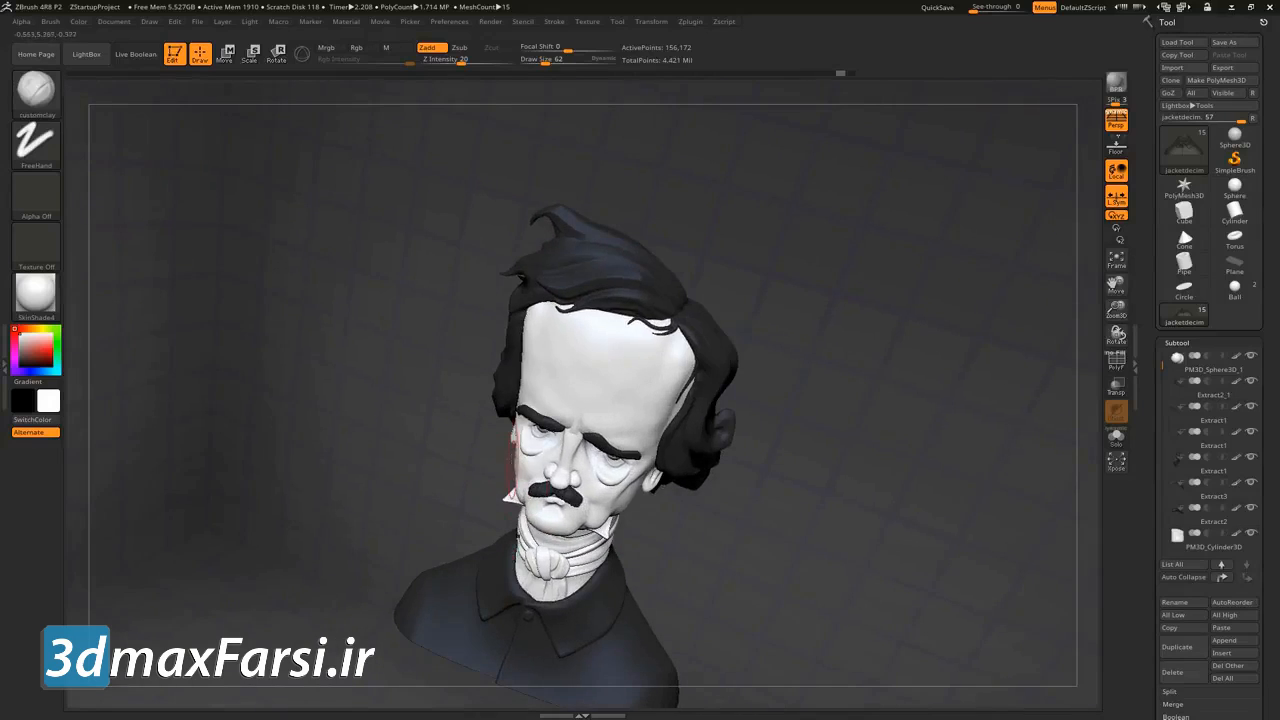
pyautogui.moveTo(508, 209); pyautogui.dragTo(665, 305, button='right')
pyautogui.keyDown('alt'); pyautogui.moveTo(545, 177); pyautogui.dragTo(486, 462, button='right'); pyautogui.keyUp('alt')
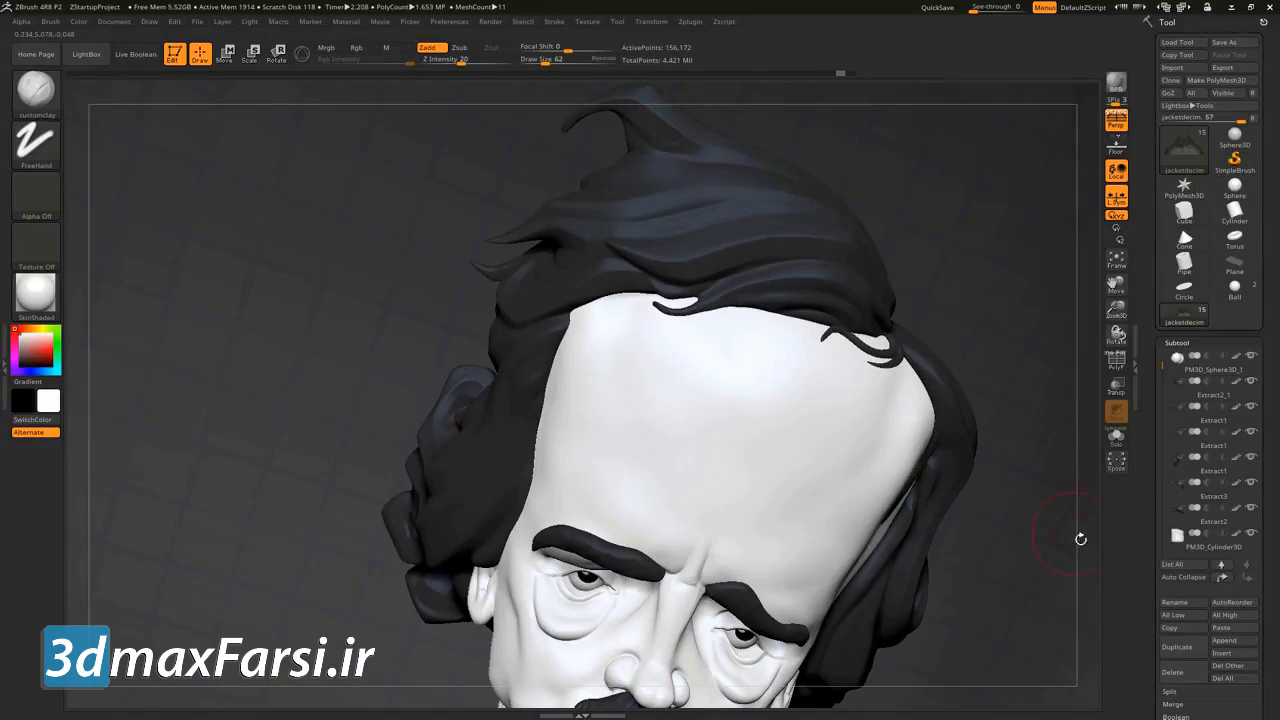
# - Set the DynaMesh shell thickness of the jacket subtool to 17
pyautogui.scroll(-5, 1166, 541)
pyautogui.click(1168, 541)
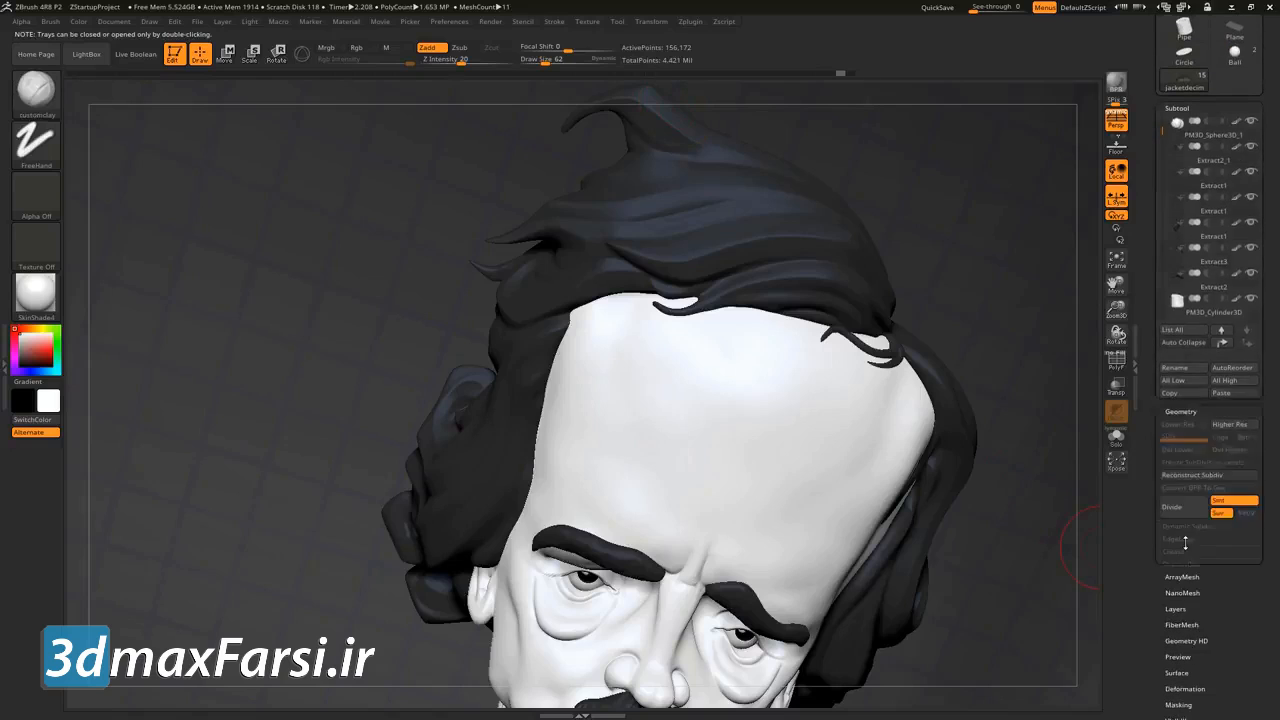
pyautogui.click(1179, 302)
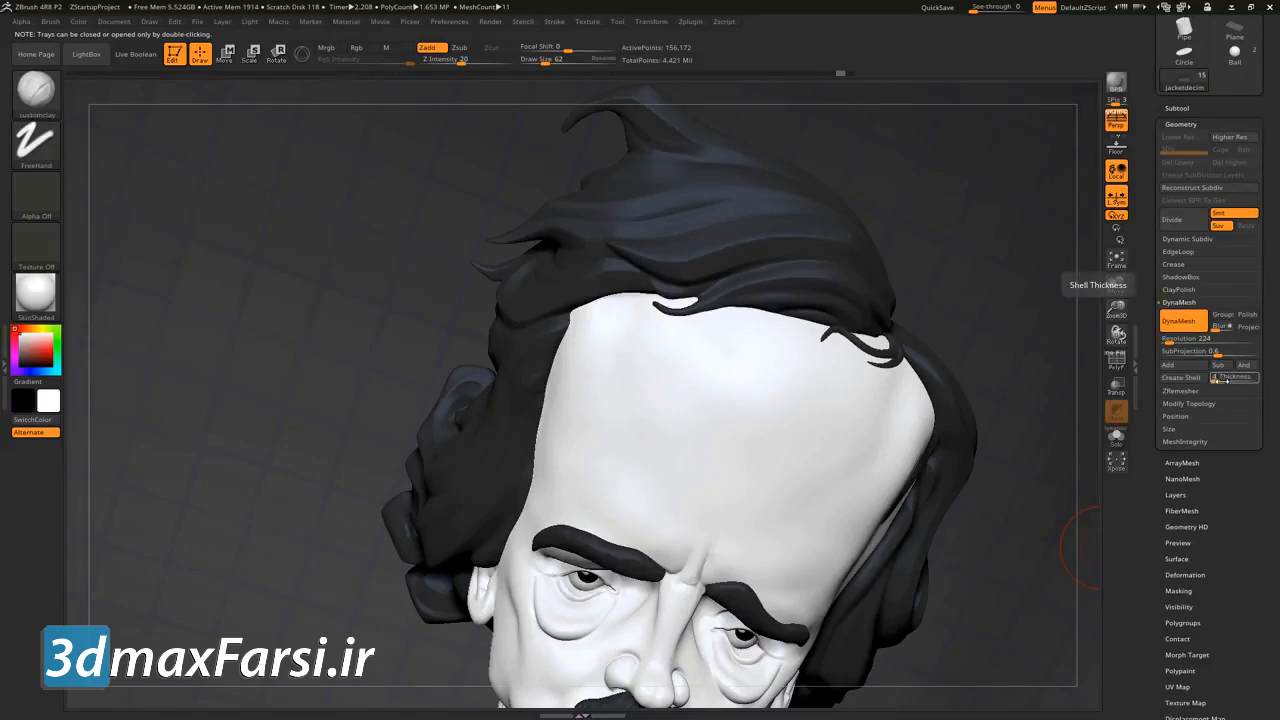
pyautogui.moveTo(1216, 378); pyautogui.dragTo(1219, 382)
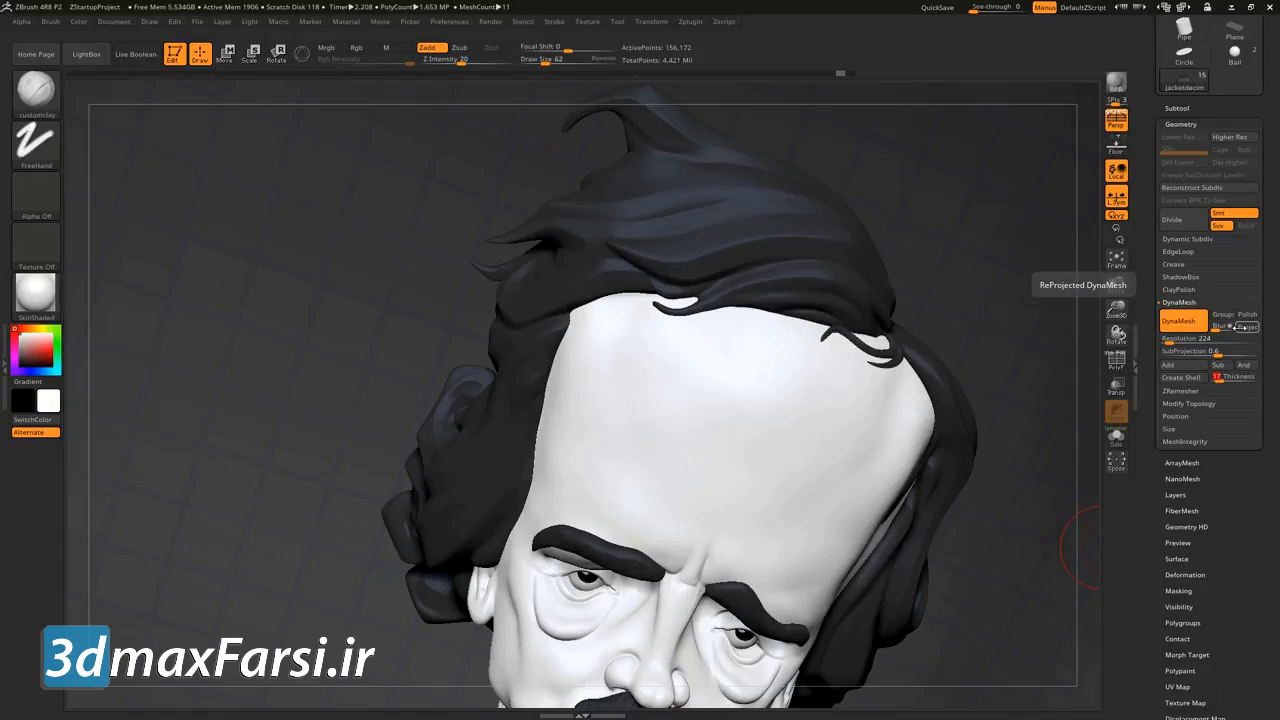
pyautogui.keyDown('ctrl'); pyautogui.moveTo(869, 271); pyautogui.dragTo(726, 291, button='right'); pyautogui.keyUp('ctrl')
pyautogui.keyDown('alt'); pyautogui.moveTo(650, 375); pyautogui.dragTo(594, 117, button='right'); pyautogui.keyUp('alt')
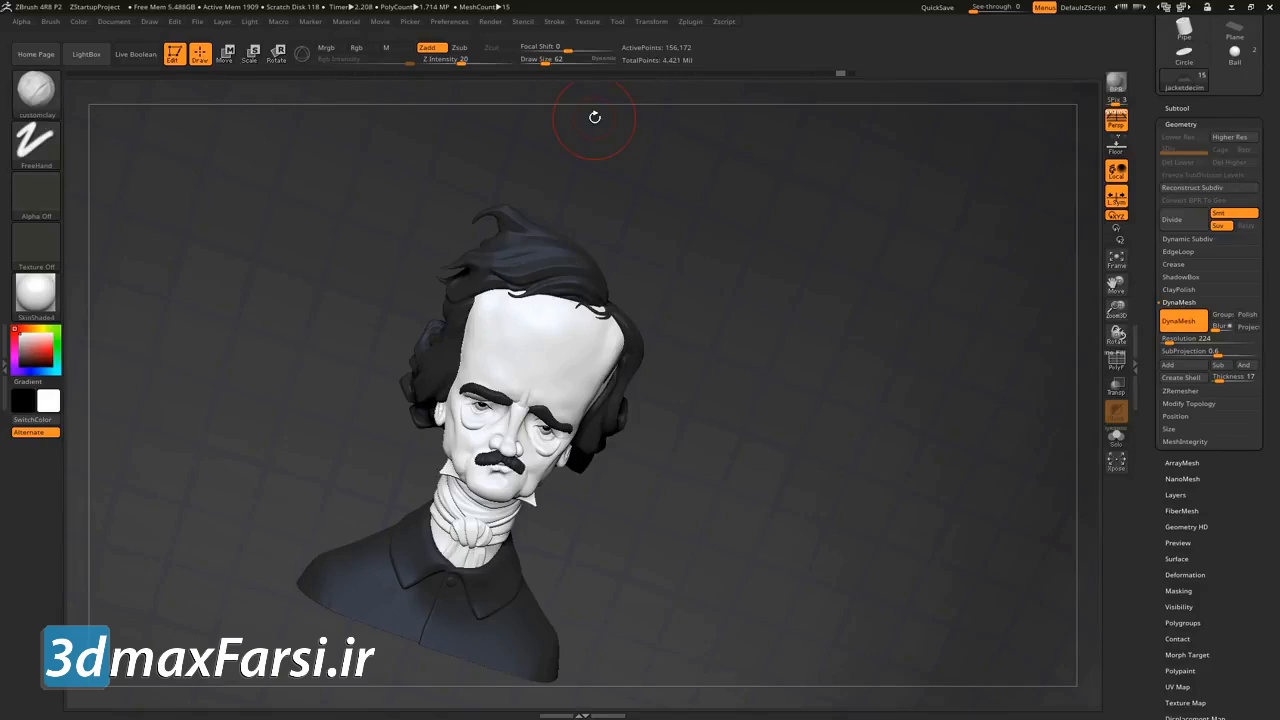
# - Switch to File Explorer and select all the DynaShell text files inside the DynaShell zip folder
pyautogui.hotkey('alt', 'Tab')
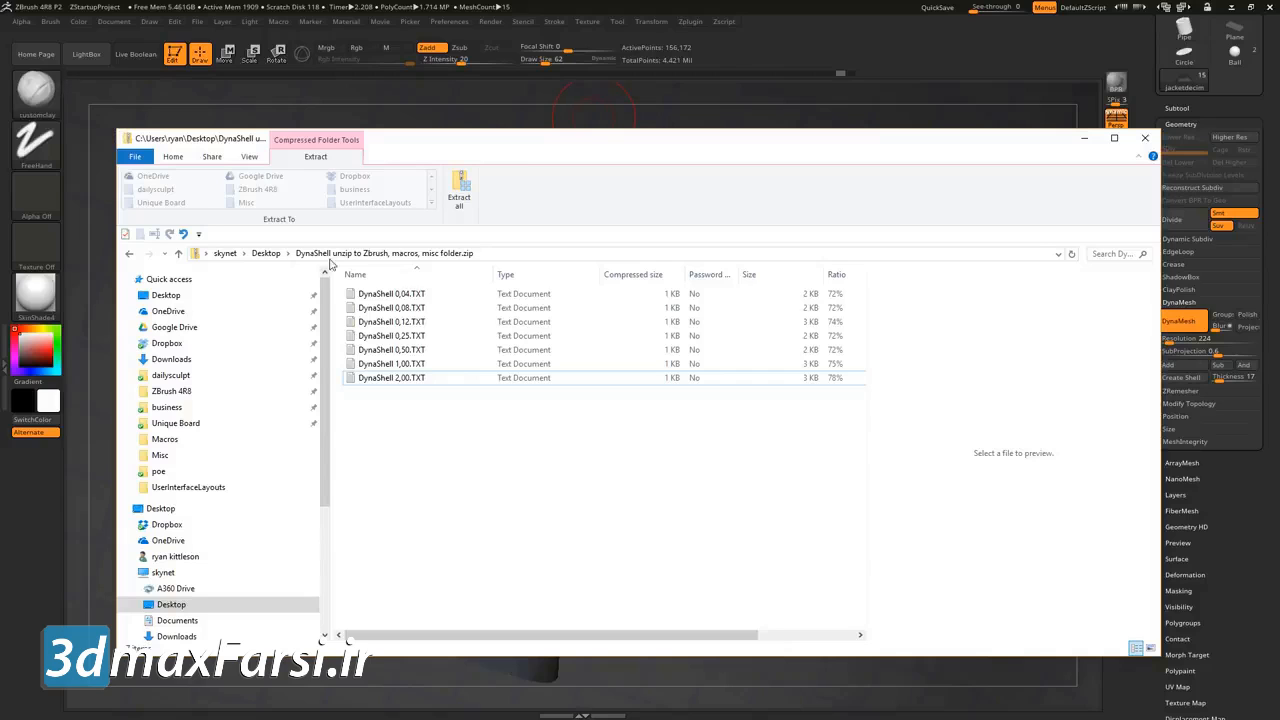
pyautogui.click(409, 300)
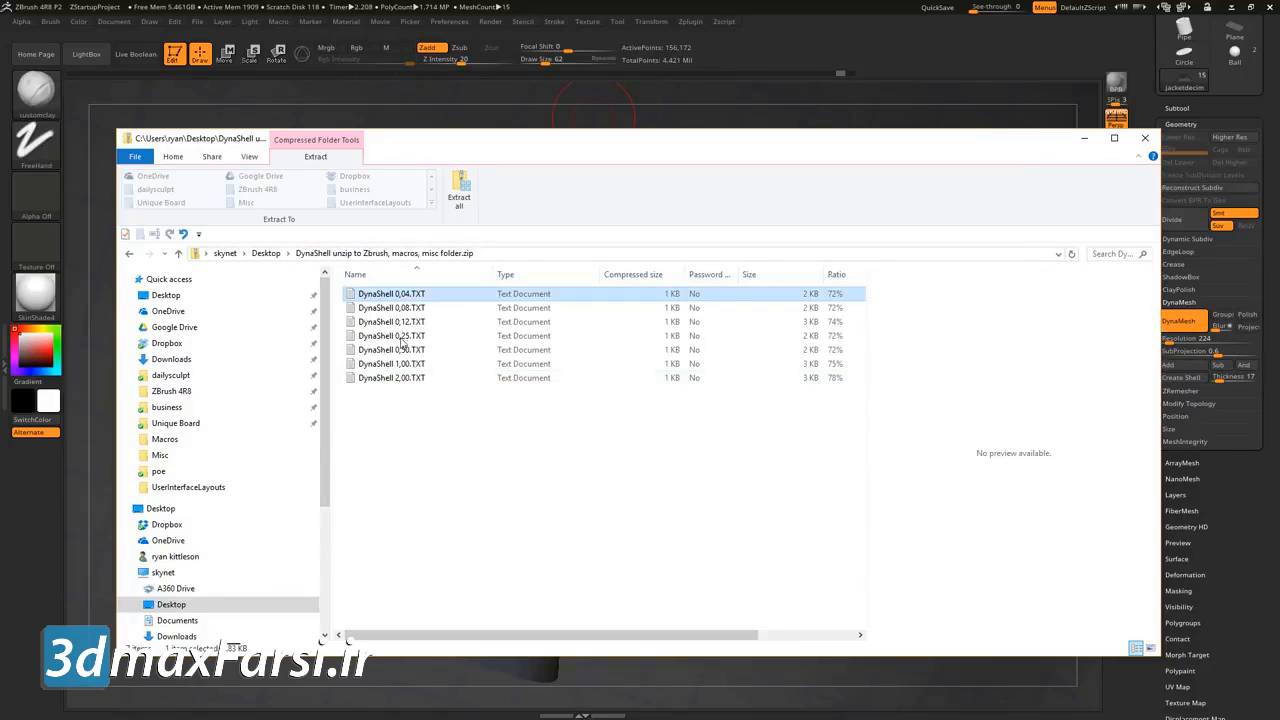
pyautogui.keyDown('shift'); pyautogui.click(400, 380); pyautogui.keyUp('shift')
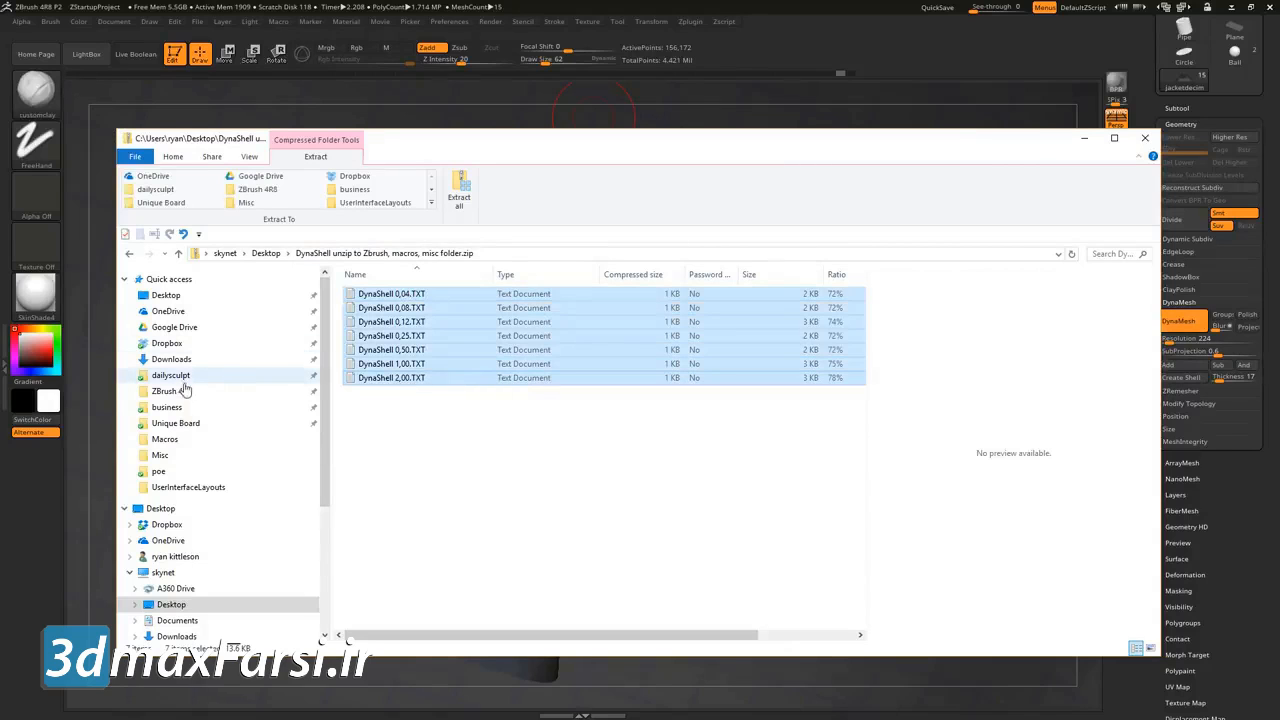
# - Open the ZStartup\Macros\Misc folder of ZBrush 4R8, and switch back to ZBrush to look at its macros
pyautogui.click(265, 391)
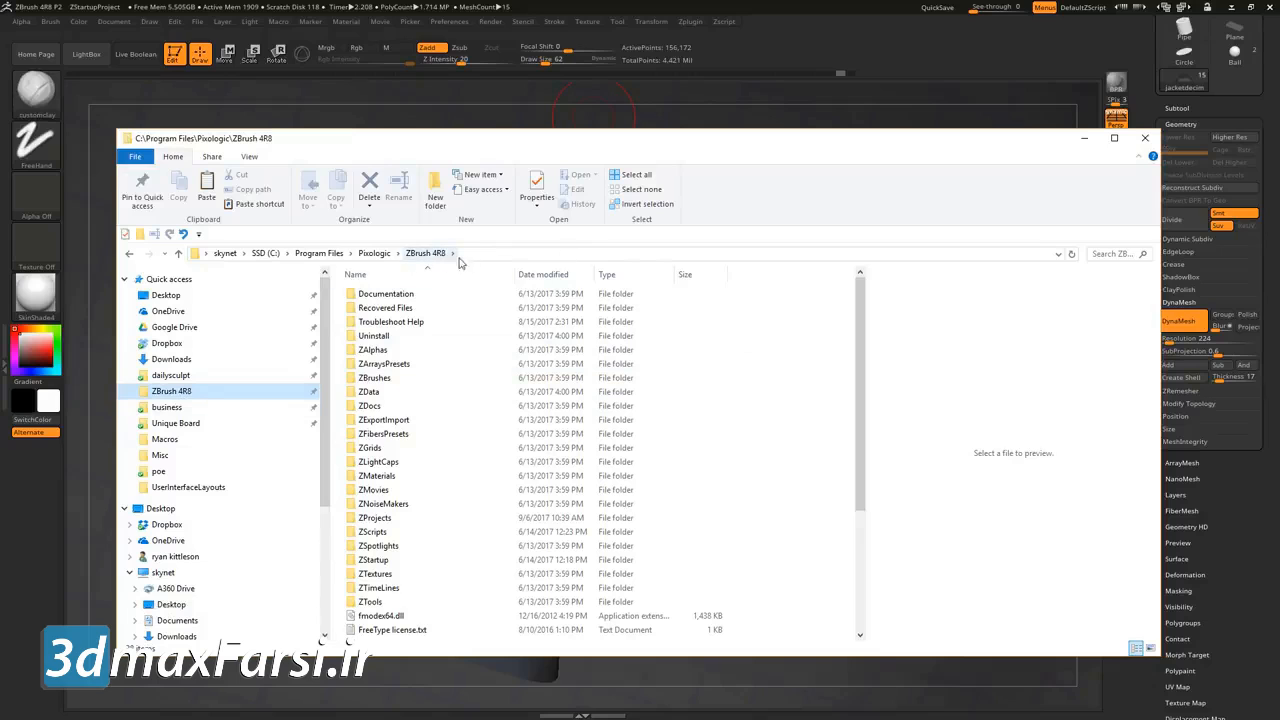
pyautogui.doubleClick(376, 560)
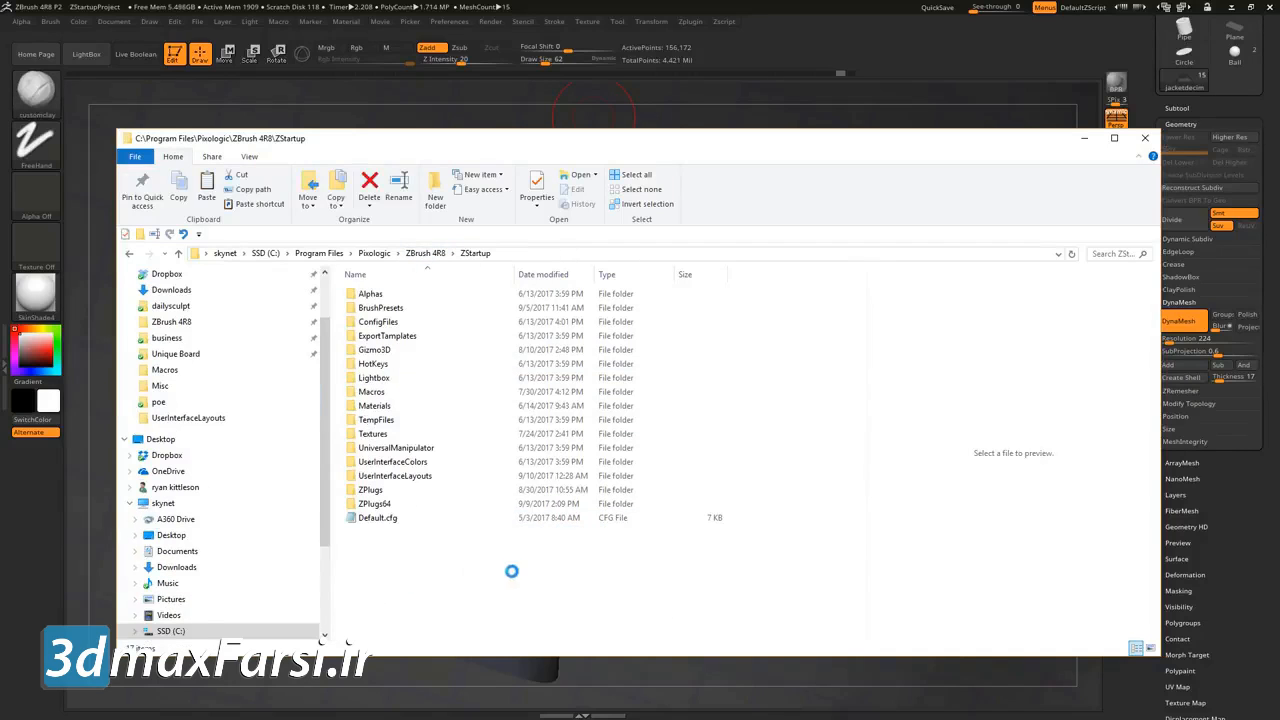
pyautogui.doubleClick(388, 392)
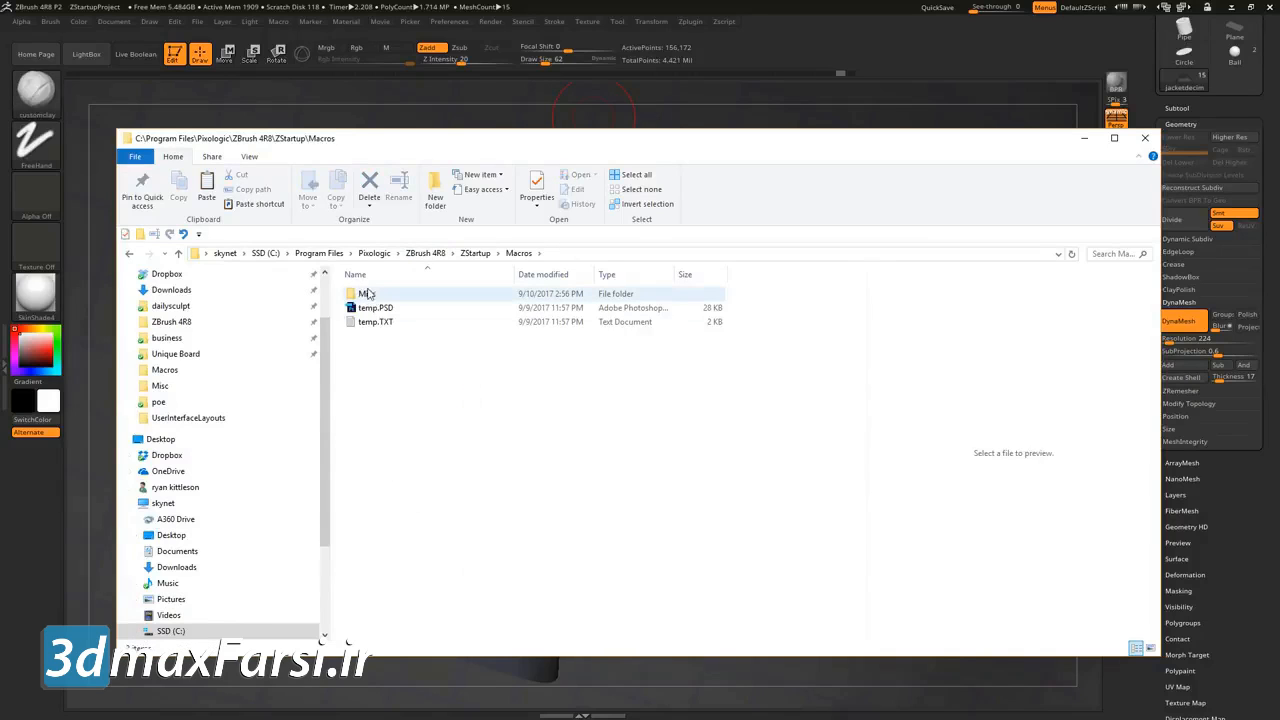
pyautogui.doubleClick(366, 293)
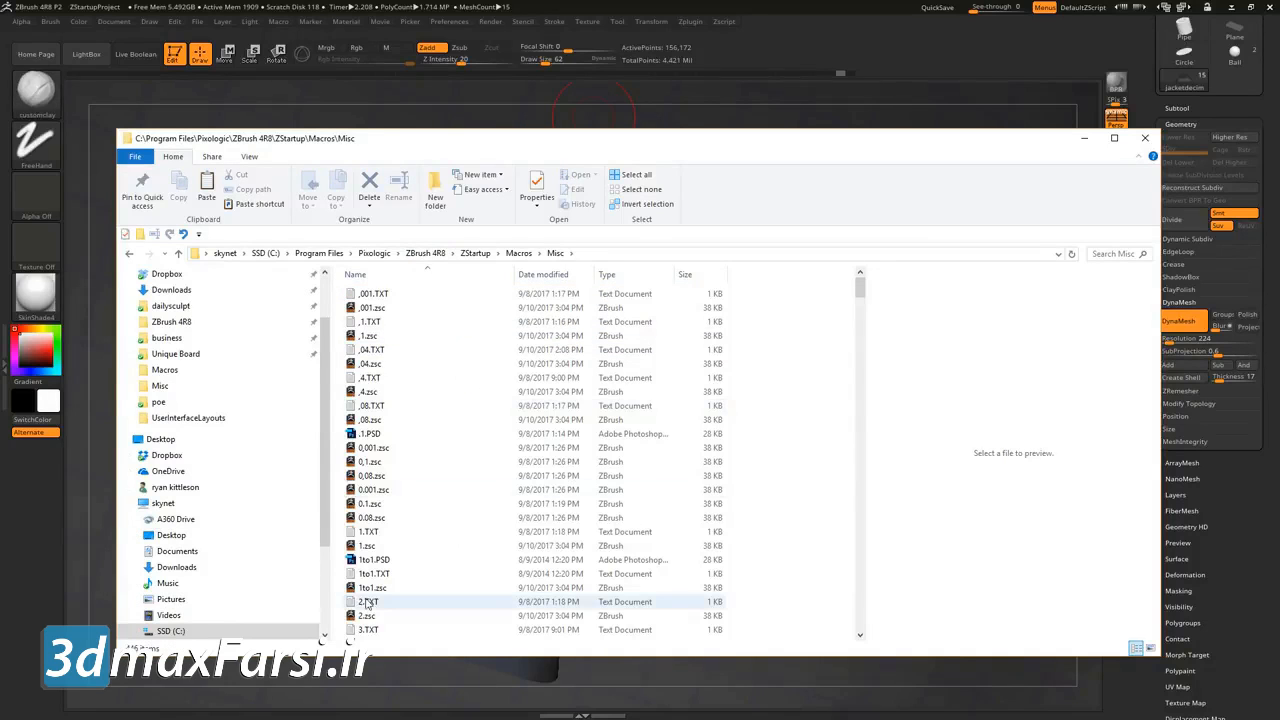
pyautogui.moveTo(859, 291)
pyautogui.mouseDown()
pyautogui.moveTo(860, 563)
pyautogui.moveTo(860, 282)
pyautogui.mouseUp()
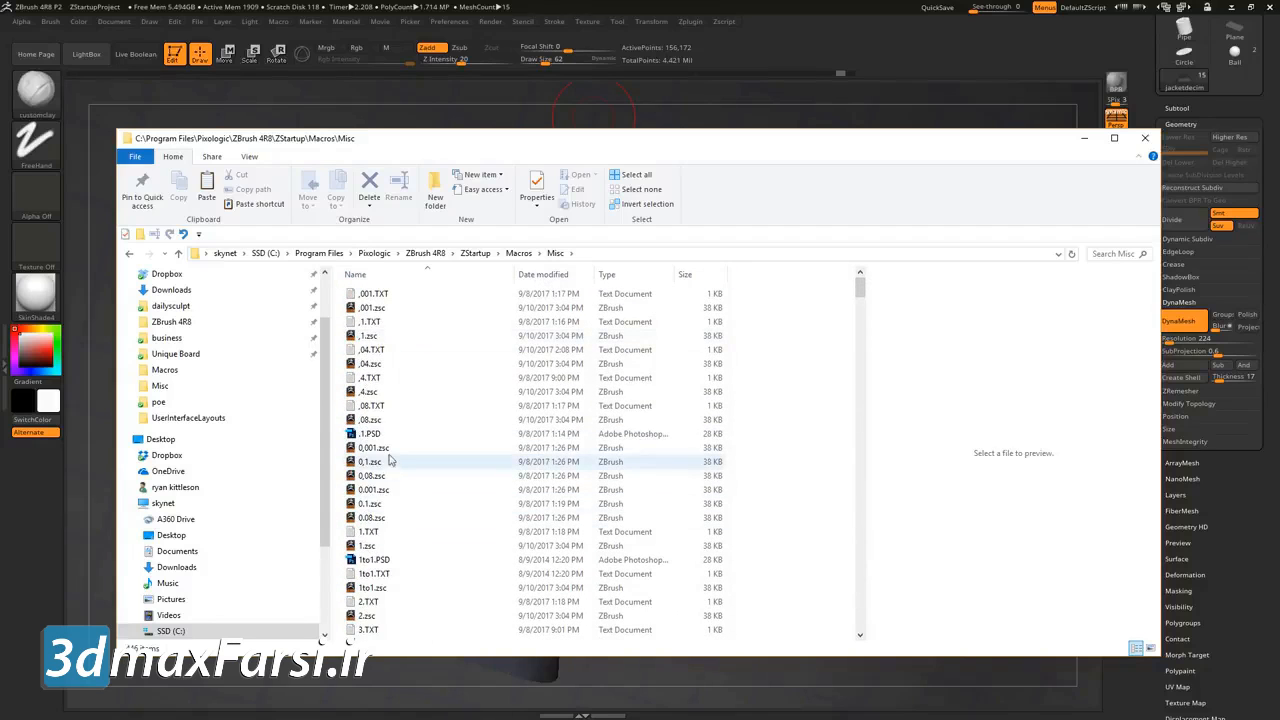
pyautogui.click(473, 110)
pyautogui.moveTo(473, 110); pyautogui.dragTo(482, 113)
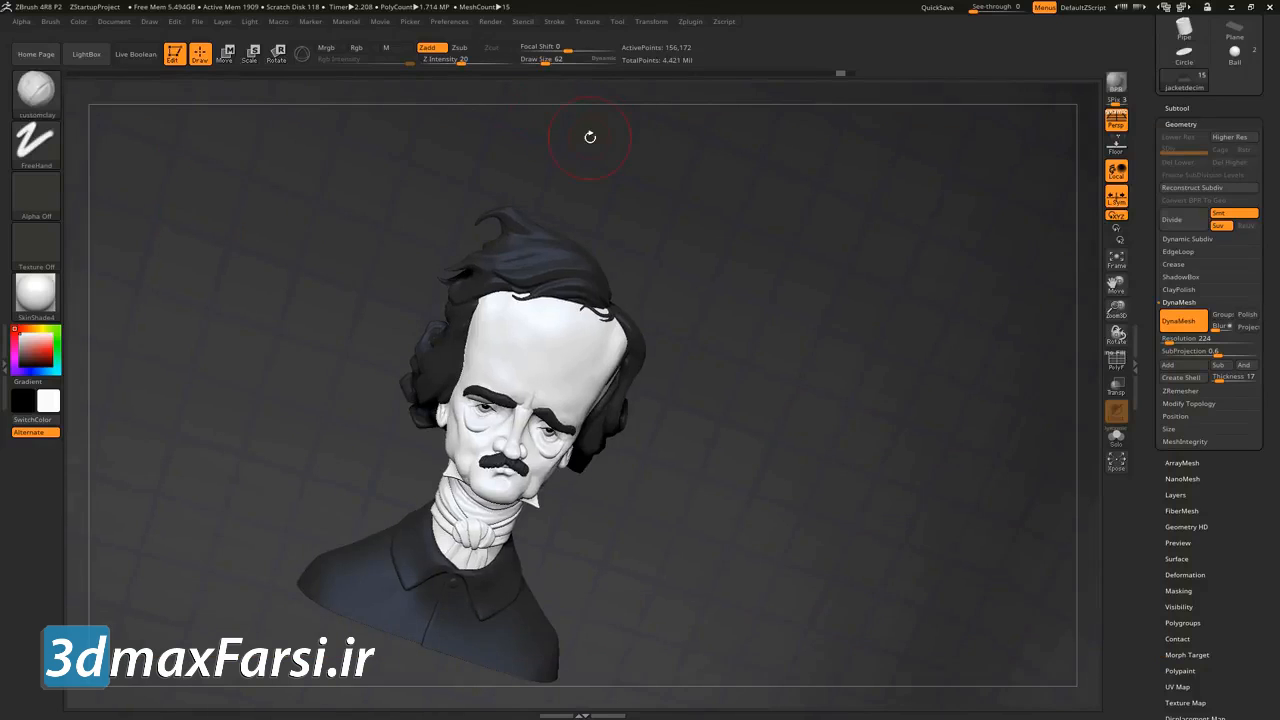
pyautogui.click(277, 22)
pyautogui.click(278, 22)
# - Merge all visible subtools of the bust into one new tool, and make the merged tool active in a front view
pyautogui.click(1178, 107)
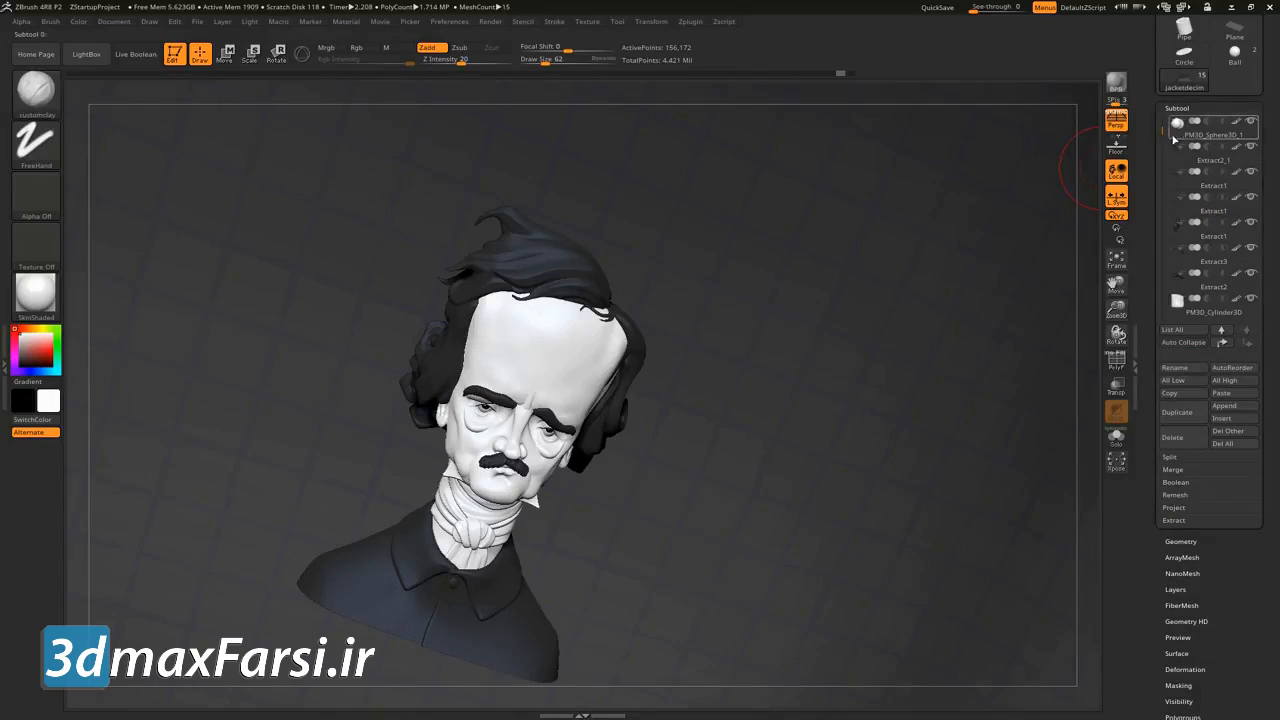
pyautogui.moveTo(1160, 135); pyautogui.dragTo(1160, 250)
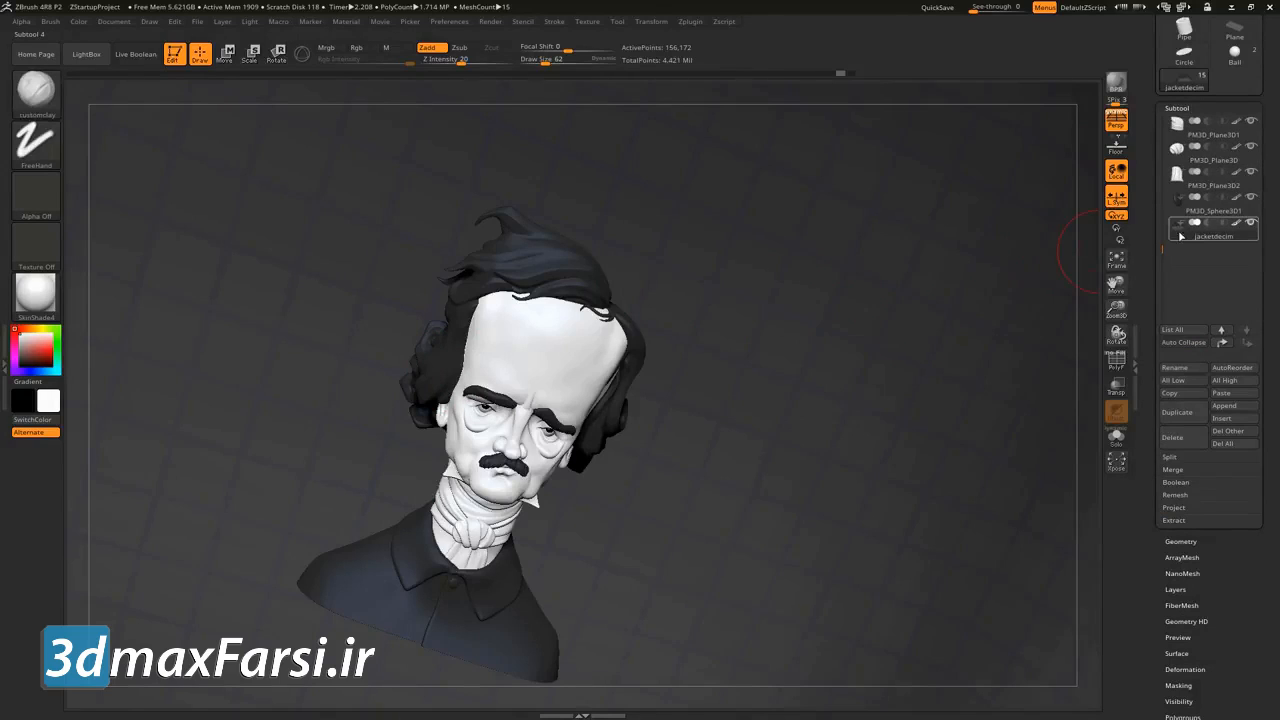
pyautogui.moveTo(1162, 247); pyautogui.dragTo(1151, 193)
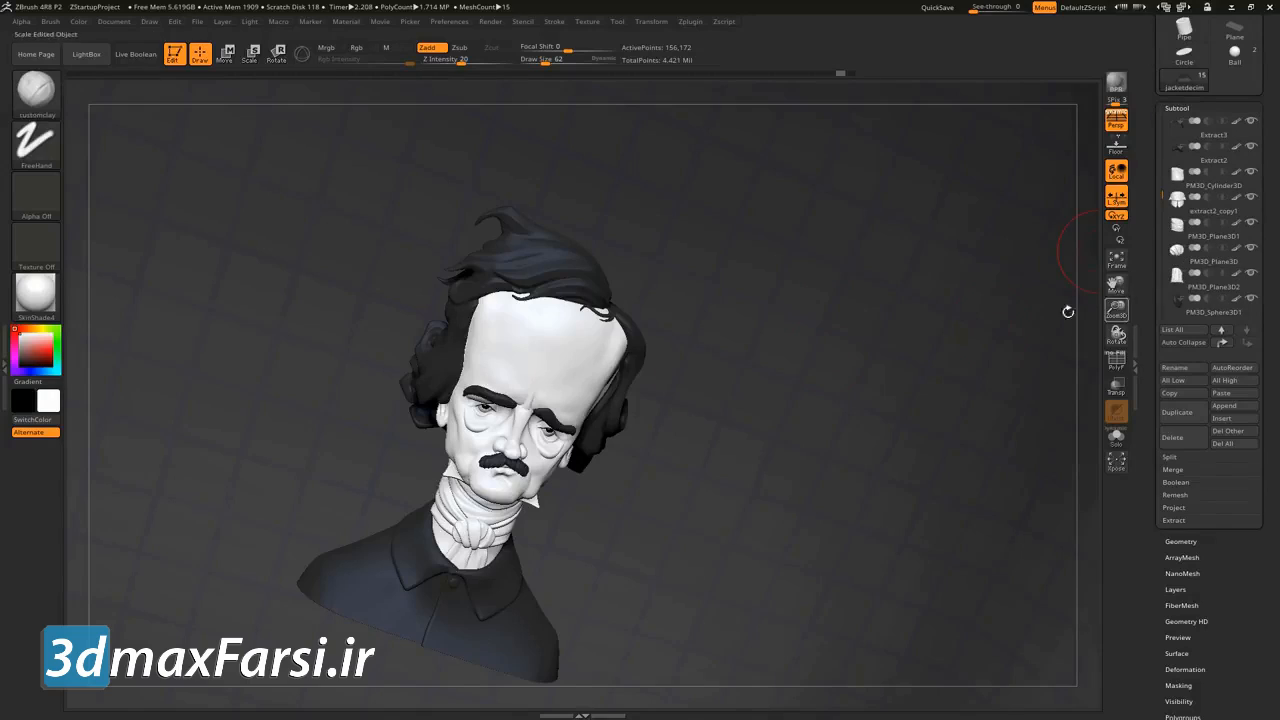
pyautogui.moveTo(1166, 198); pyautogui.dragTo(1163, 241)
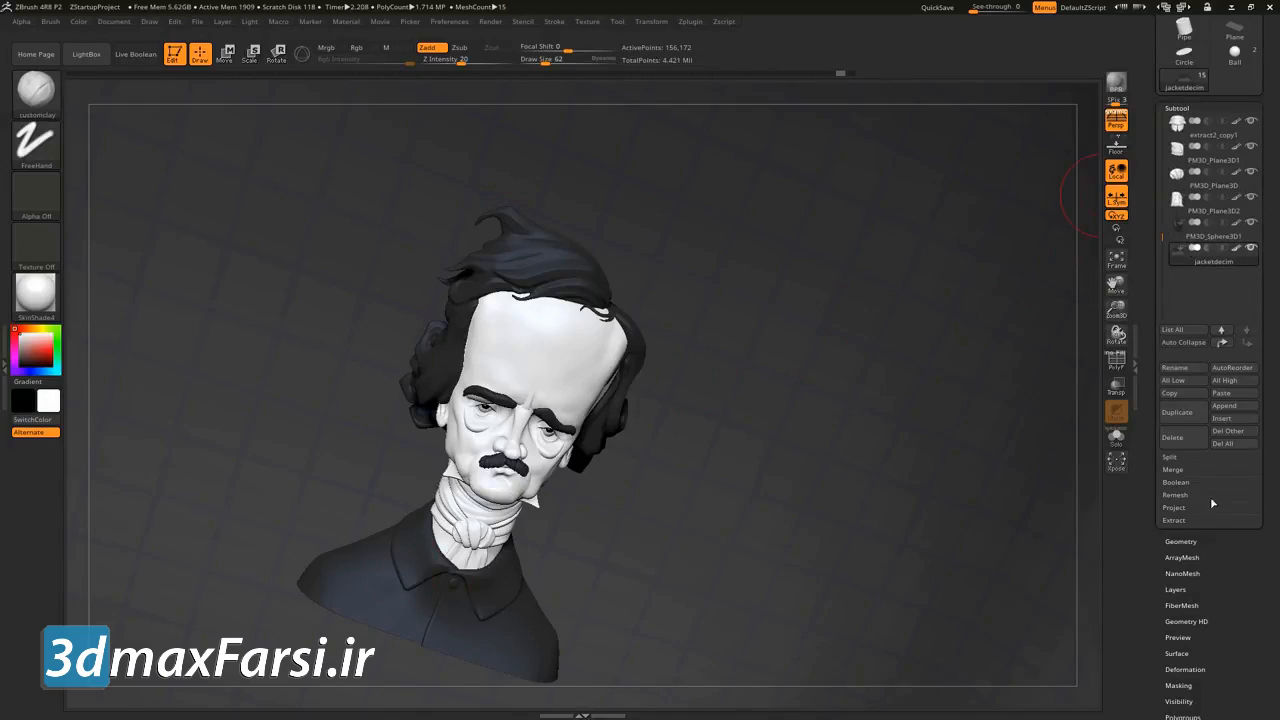
pyautogui.click(1173, 469)
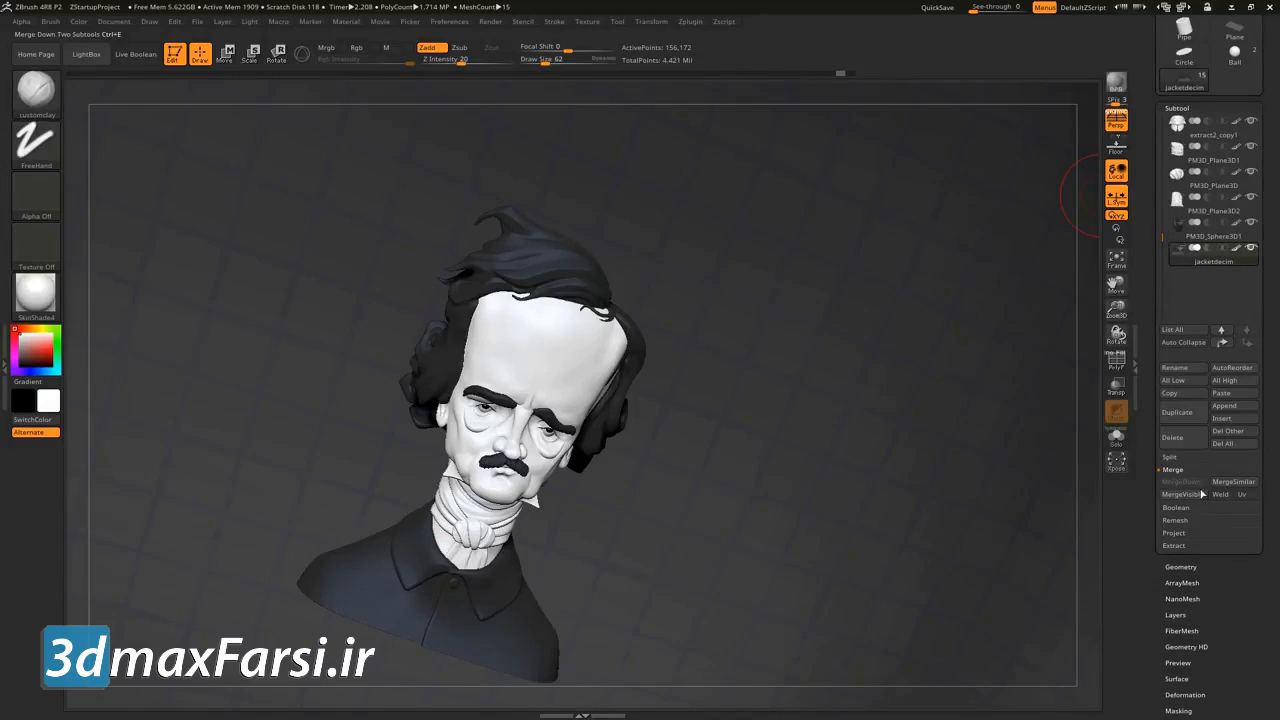
pyautogui.click(1188, 494)
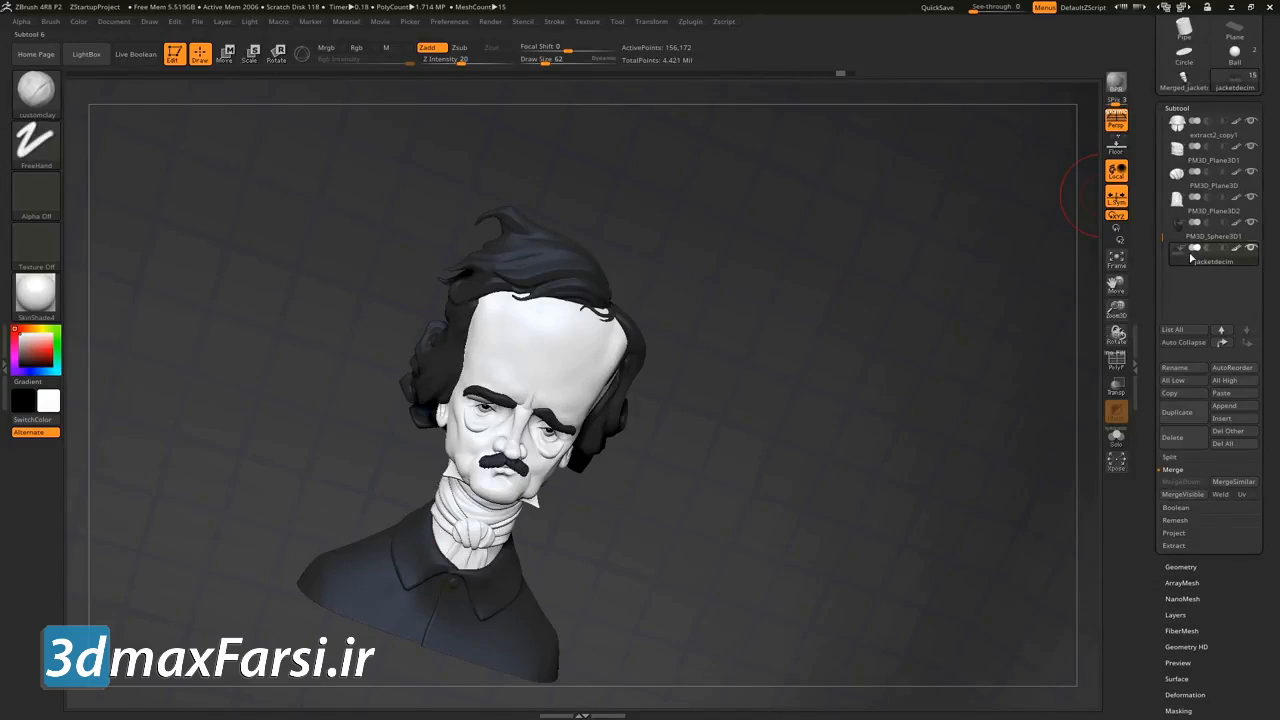
pyautogui.click(1185, 87)
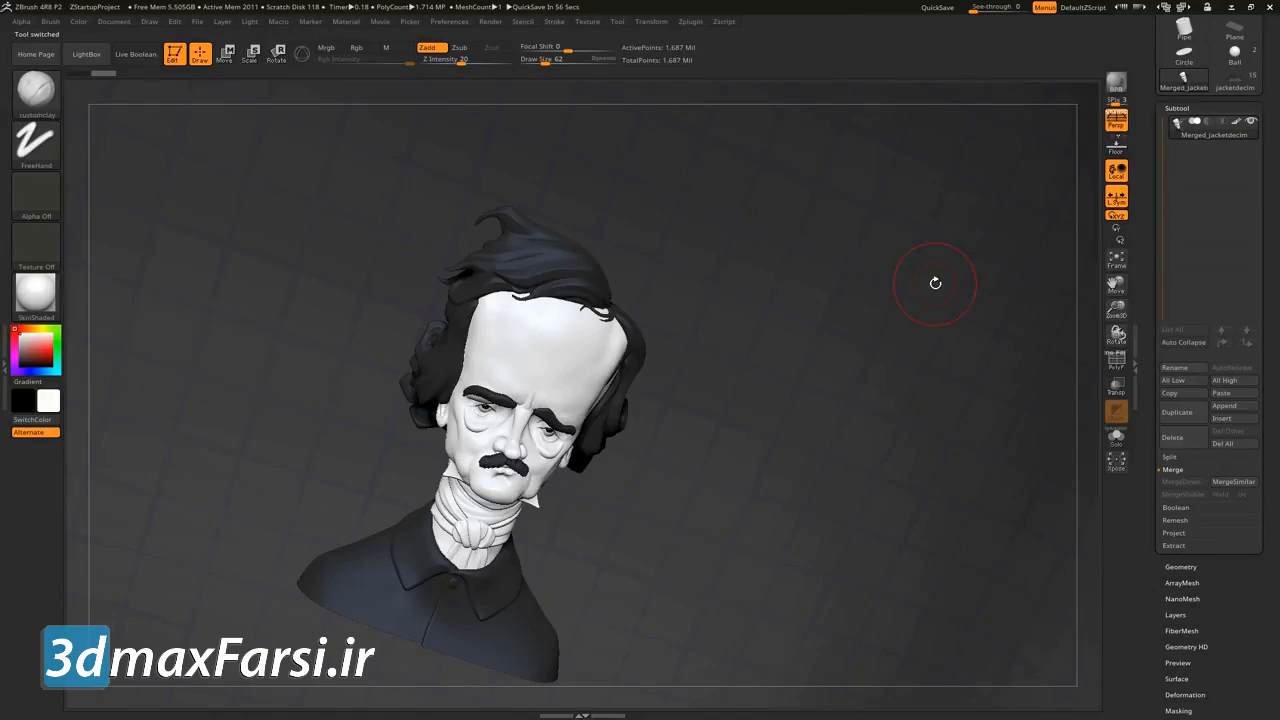
pyautogui.moveTo(811, 355); pyautogui.dragTo(843, 338)
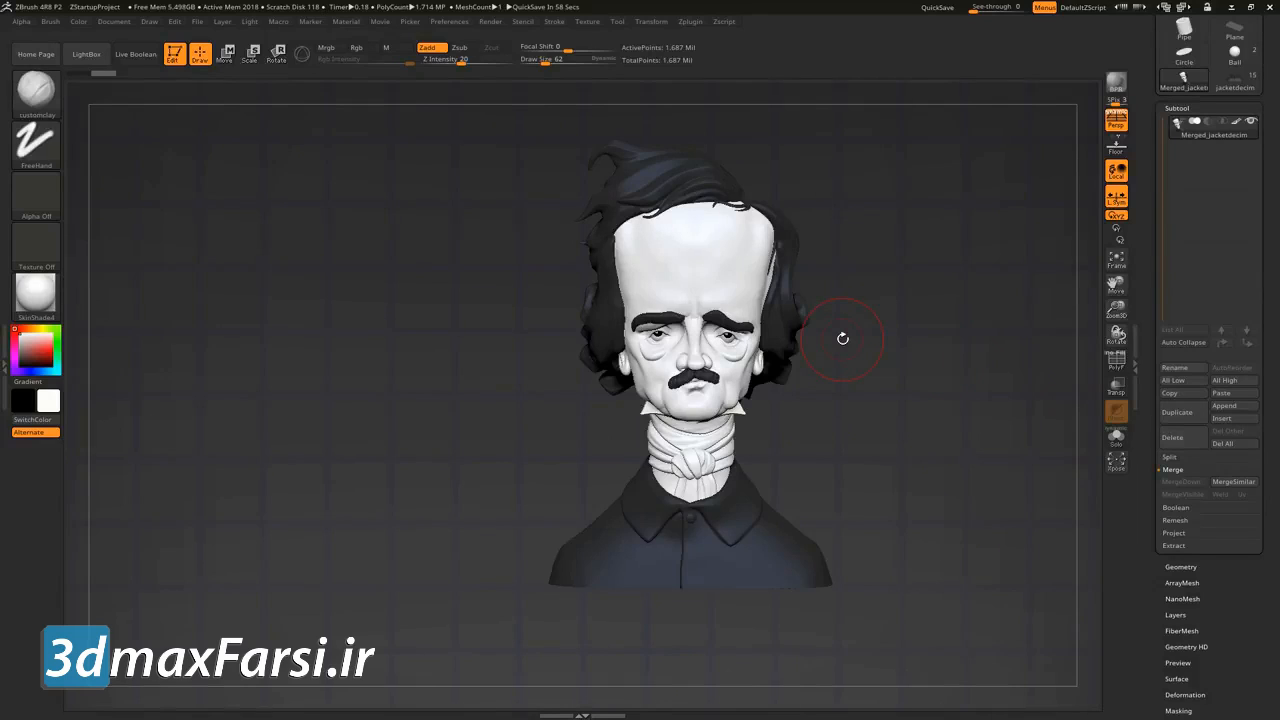
# - Try to DynaMesh the merged bust at a resolution of 16, and undo the remesh
pyautogui.click(1181, 567)
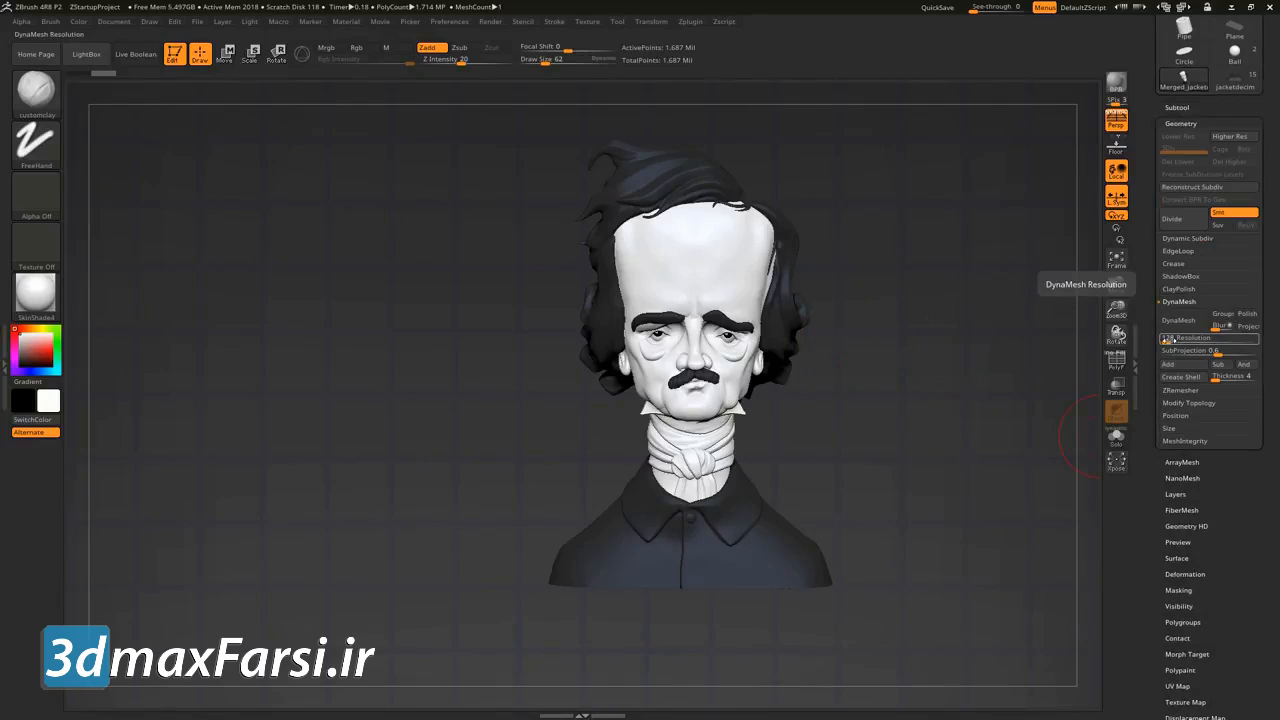
pyautogui.click(1167, 340)
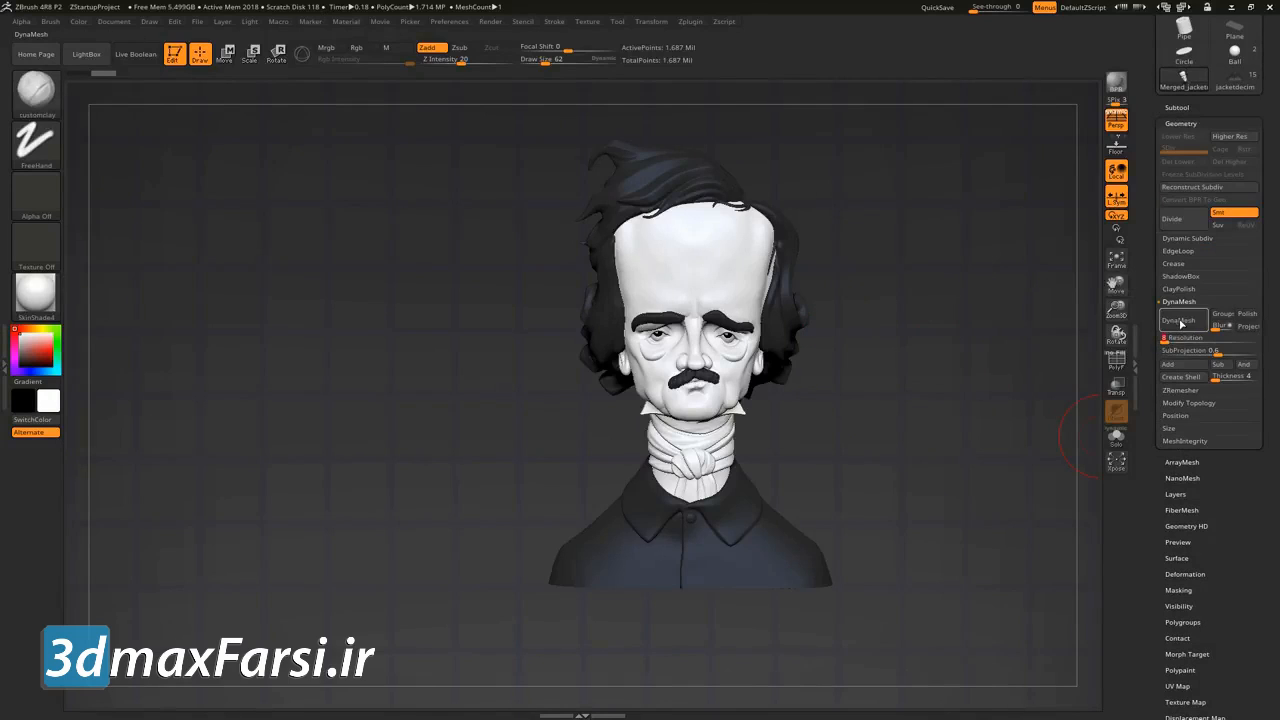
pyautogui.click(1178, 321)
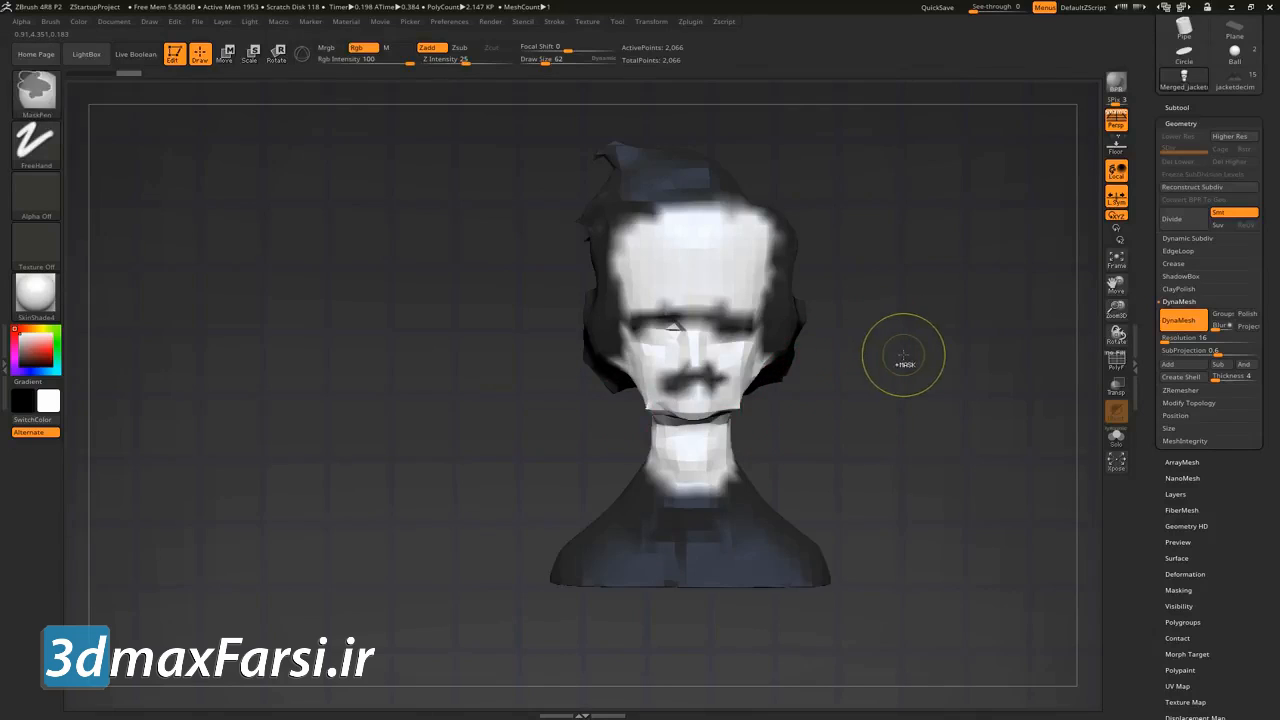
pyautogui.hotkey('ctrl', 'z')
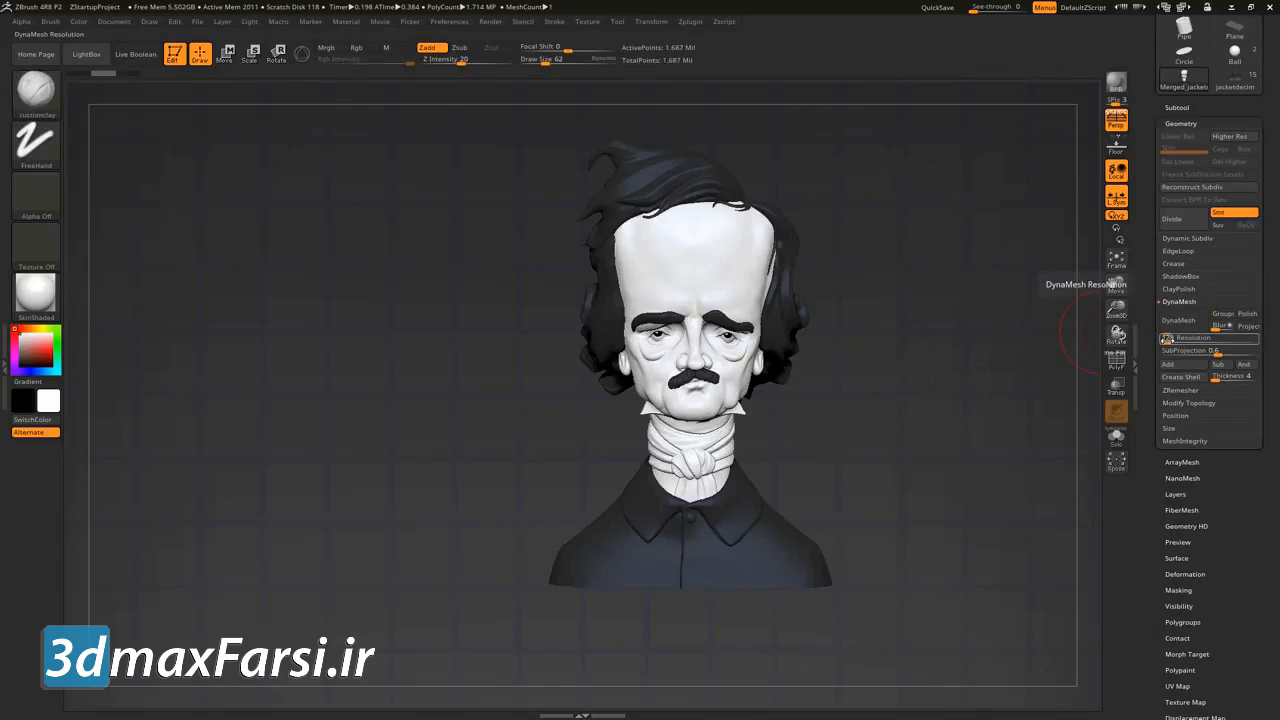
# - DynaMesh the merged bust at a resolution of 88 and inspect the face and collar up close
pyautogui.click(1166, 340)
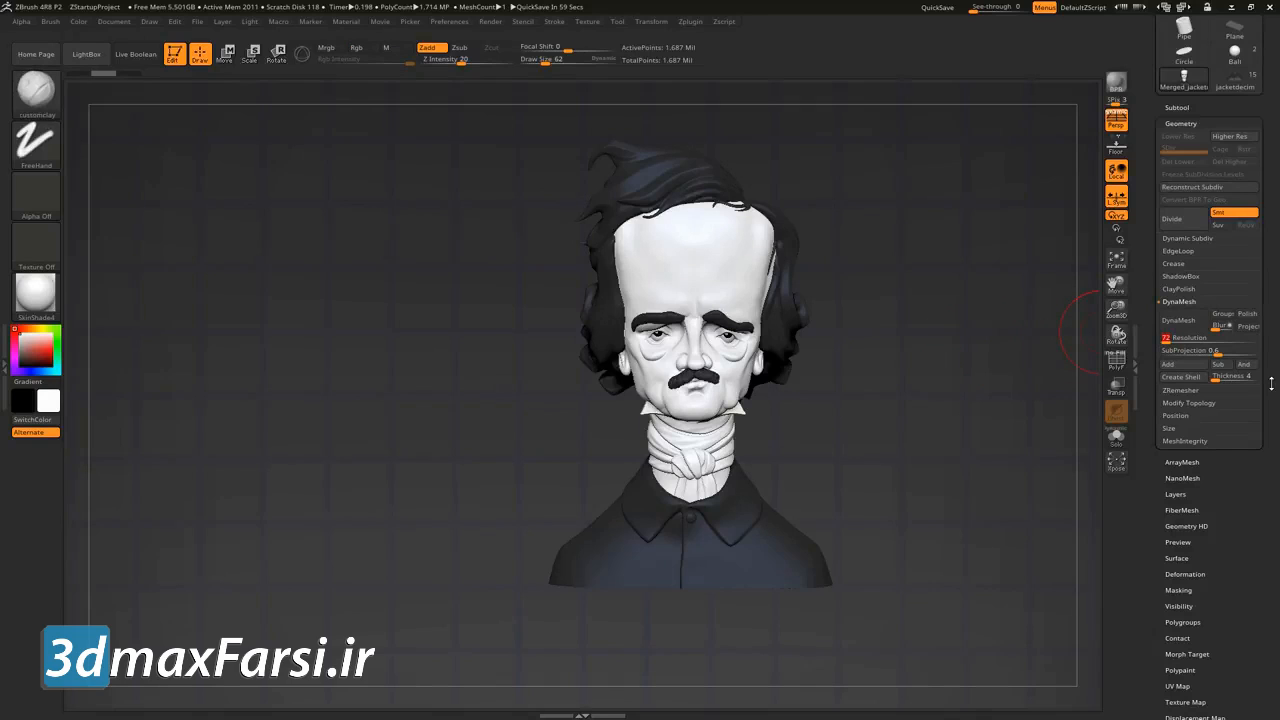
pyautogui.write('88')
pyautogui.click(1178, 320)
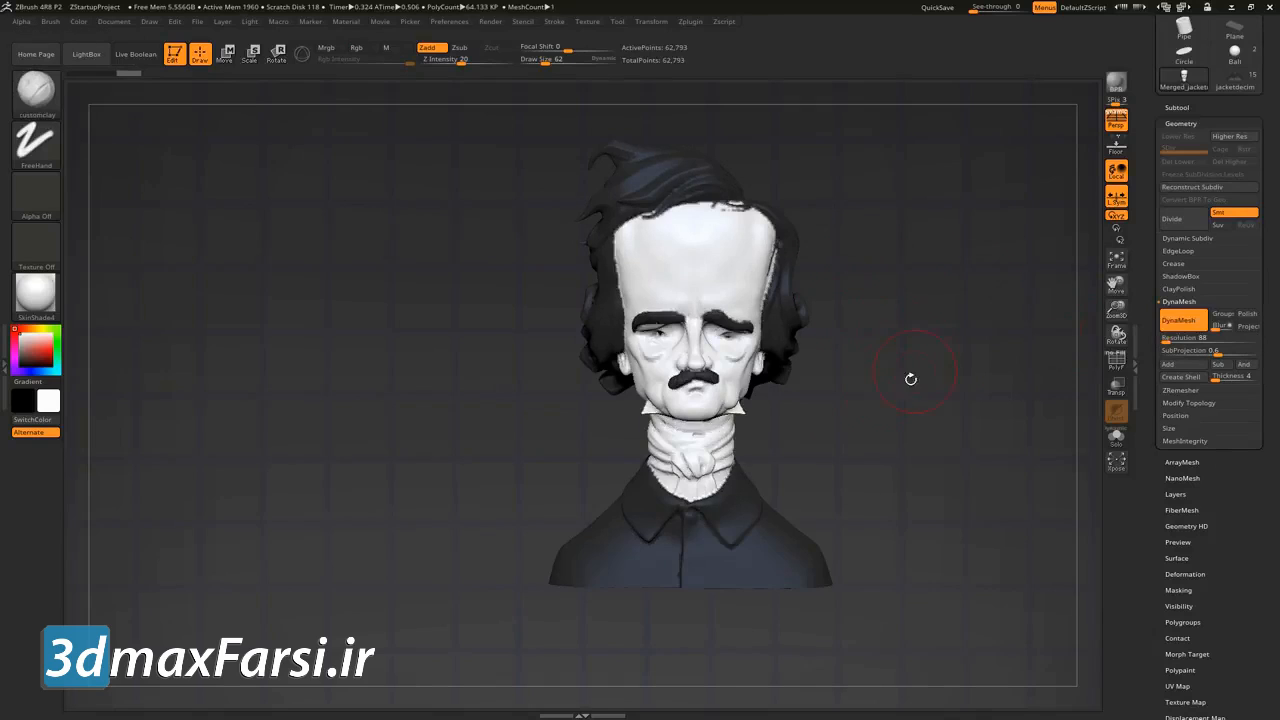
pyautogui.keyDown('ctrl'); pyautogui.moveTo(692, 434); pyautogui.dragTo(746, 488, button='right'); pyautogui.keyUp('ctrl')
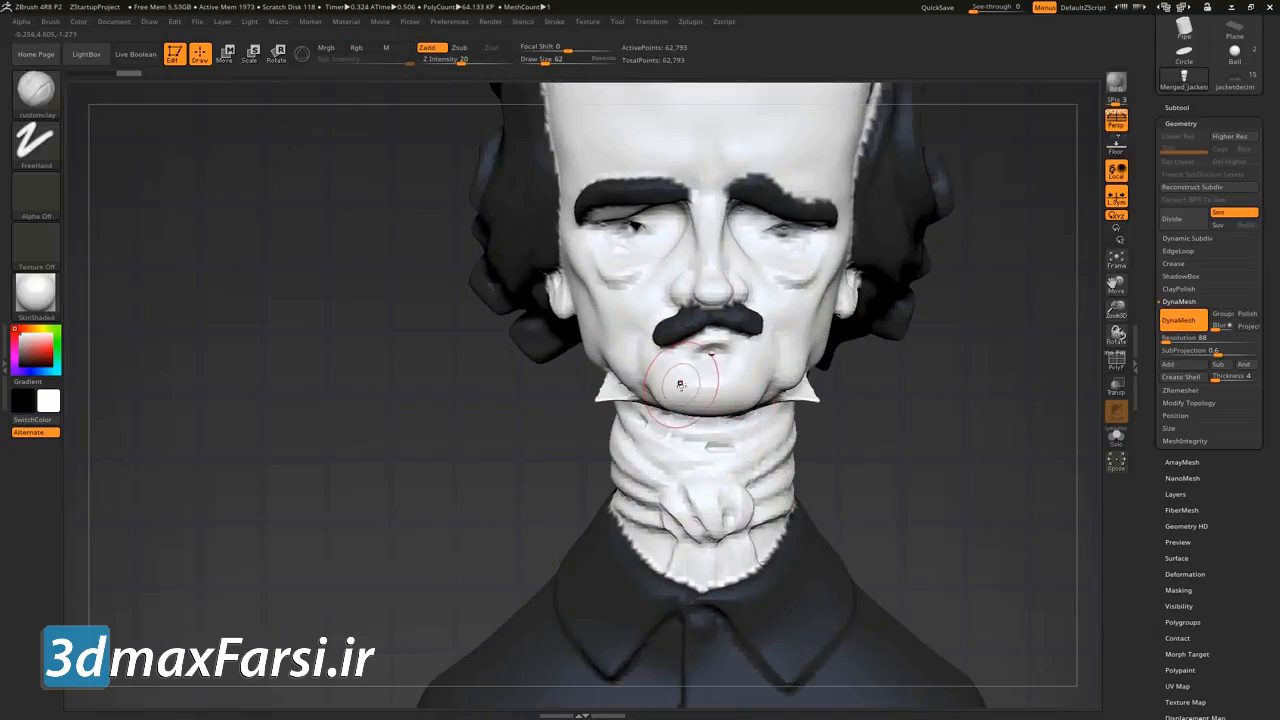
# - Copy the merged DynaMesh bust and paste it as a subtool at the end of the original jacketdecim tool
pyautogui.moveTo(692, 380)
pyautogui.mouseDown(button='right')
pyautogui.moveTo(603, 405)
pyautogui.moveTo(648, 413)
pyautogui.mouseUp(button='right')
pyautogui.moveTo(815, 362); pyautogui.dragTo(700, 240, button='right')
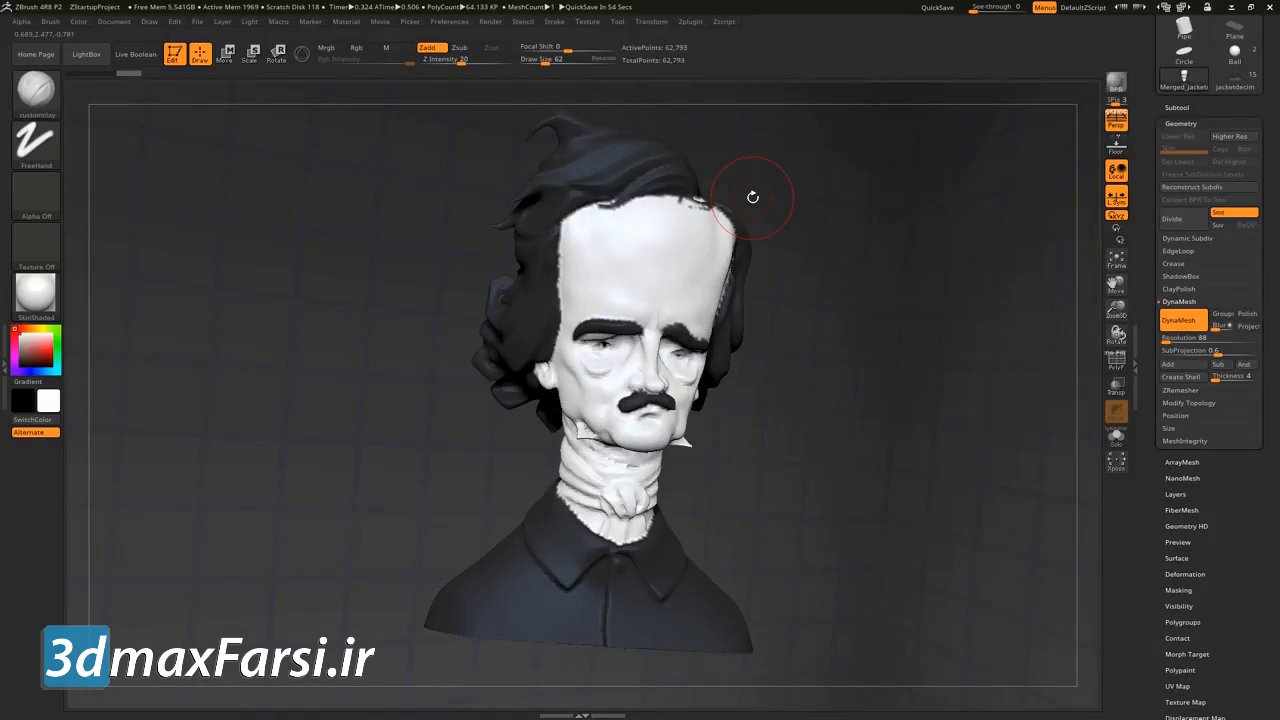
pyautogui.click(1177, 107)
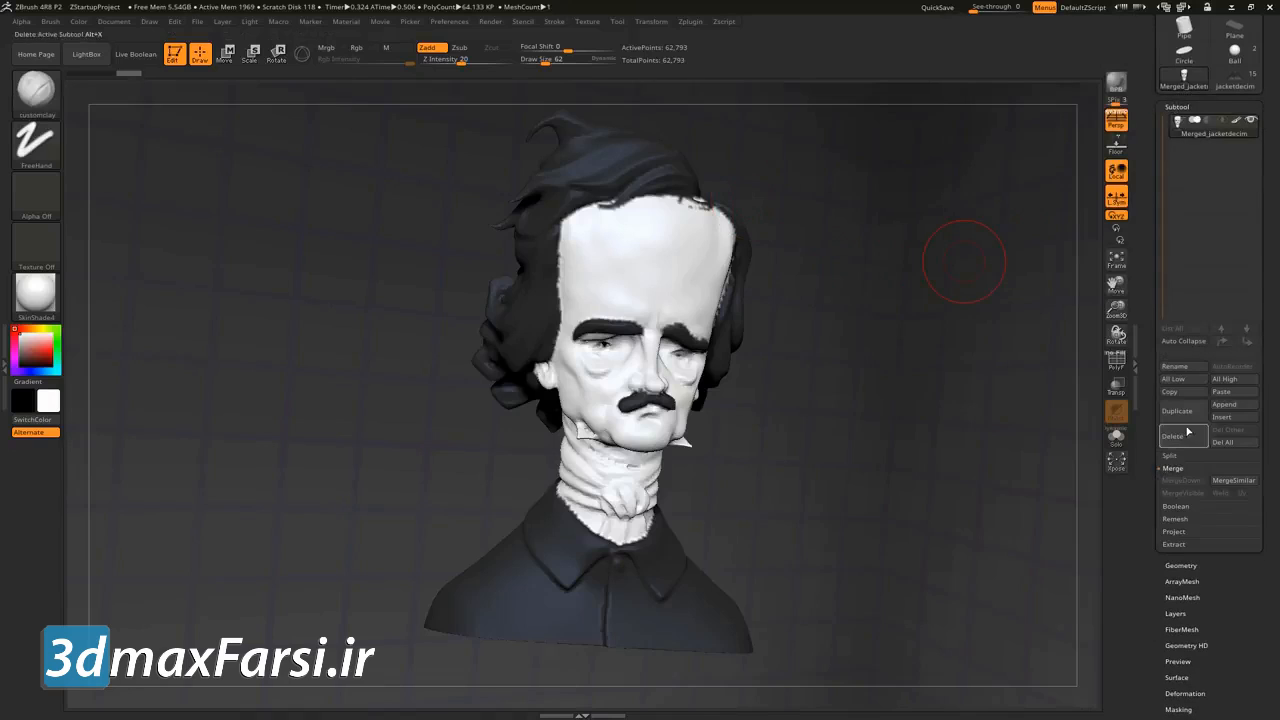
pyautogui.click(1238, 84)
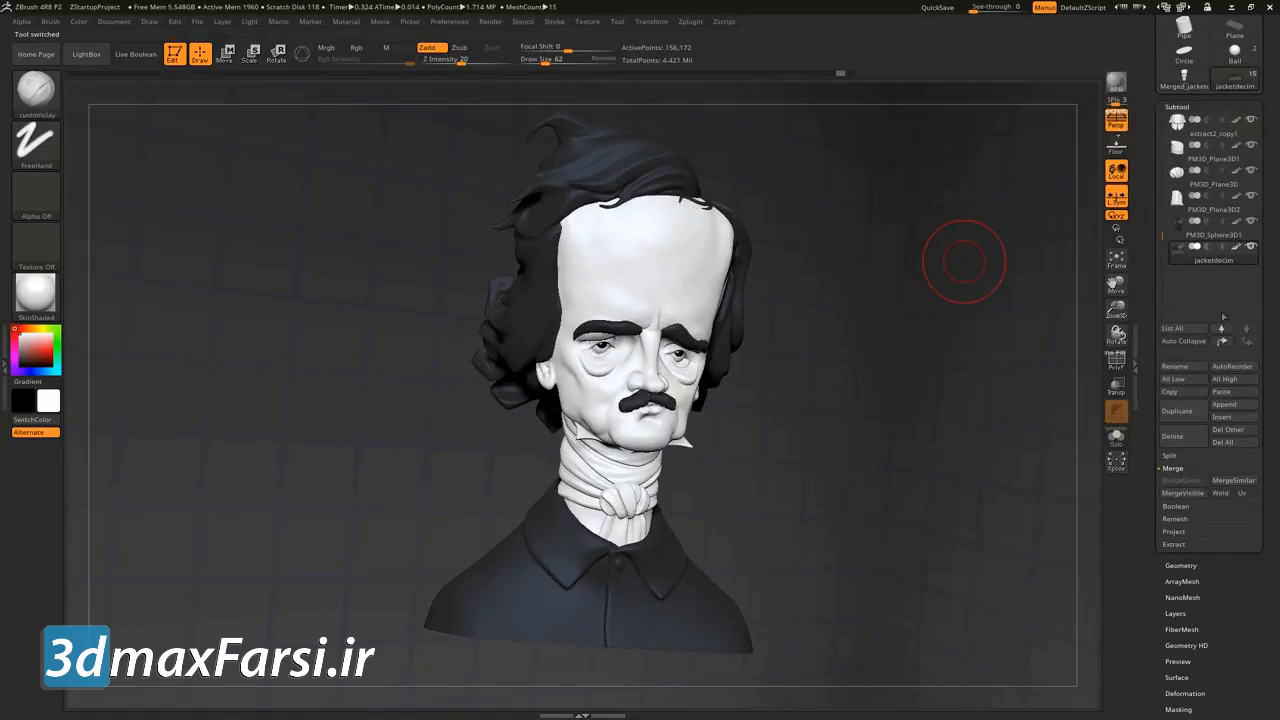
pyautogui.click(1235, 395)
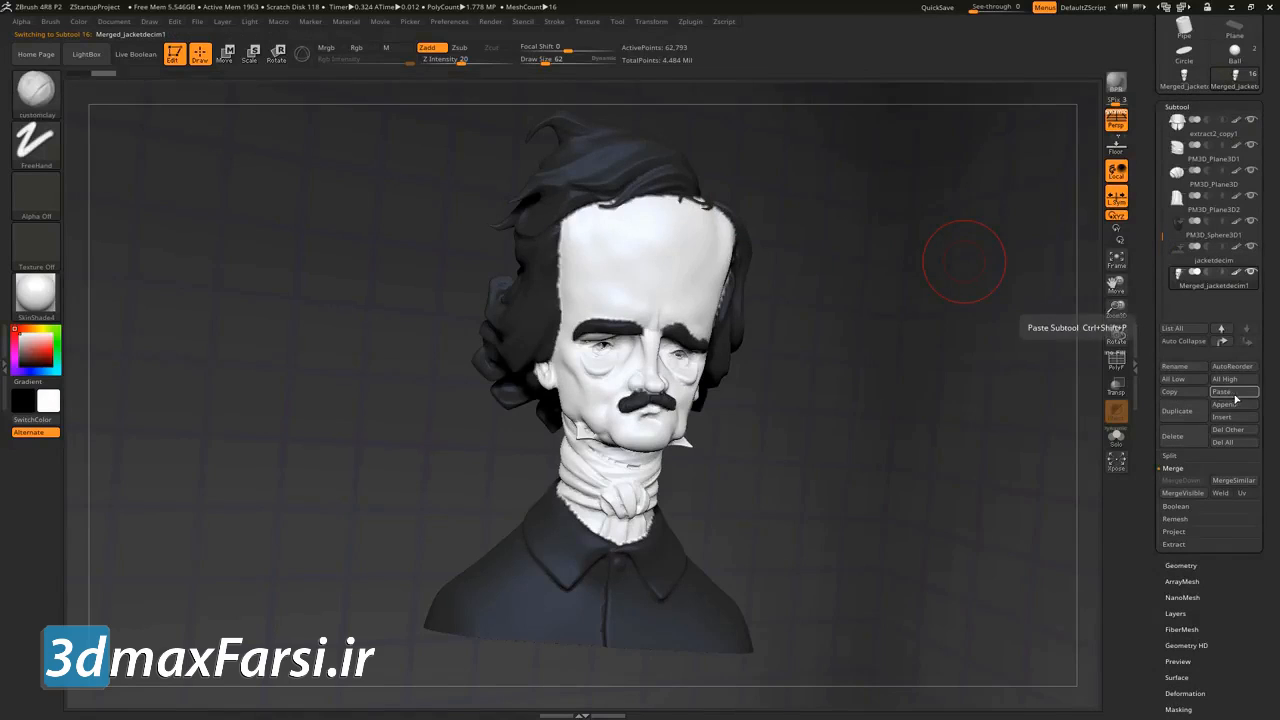
pyautogui.moveTo(1175, 284)
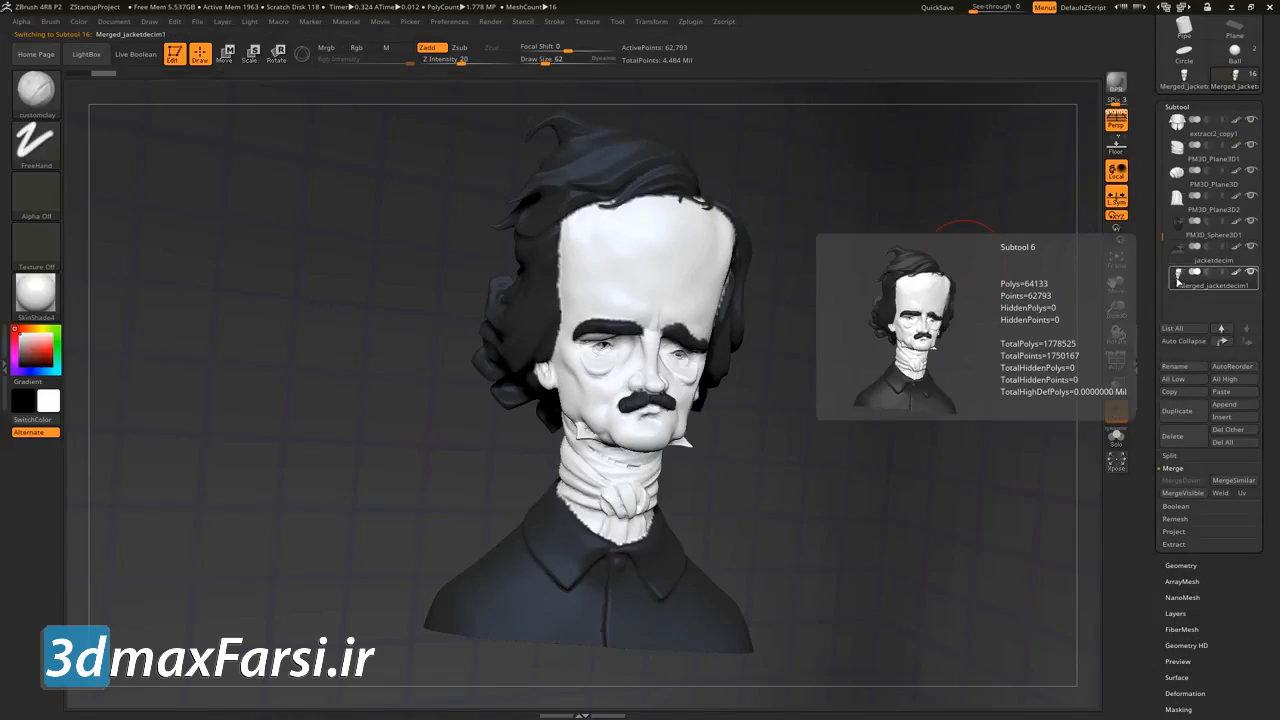
# - Mask the flat underside of the merged bust subtool, keeping within the outer rim
pyautogui.moveTo(911, 493); pyautogui.dragTo(731, 388)
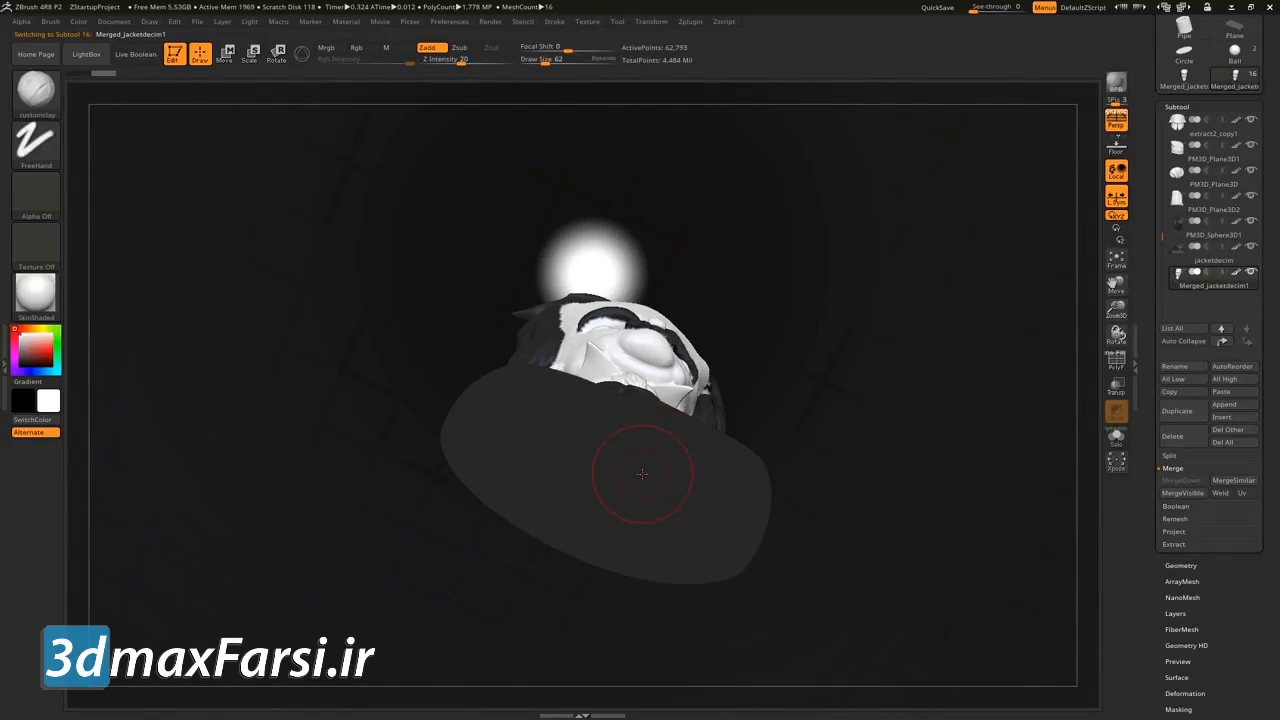
pyautogui.moveTo(654, 477)
pyautogui.keyDown('ctrl'); pyautogui.mouseDown()
pyautogui.moveTo(518, 424)
pyautogui.moveTo(500, 490)
pyautogui.moveTo(665, 530)
pyautogui.moveTo(715, 520)
pyautogui.moveTo(718, 475)
pyautogui.moveTo(603, 443)
pyautogui.mouseUp(); pyautogui.keyUp('ctrl')
pyautogui.keyDown('ctrl'); pyautogui.moveTo(501, 426); pyautogui.dragTo(500, 444); pyautogui.keyUp('ctrl')
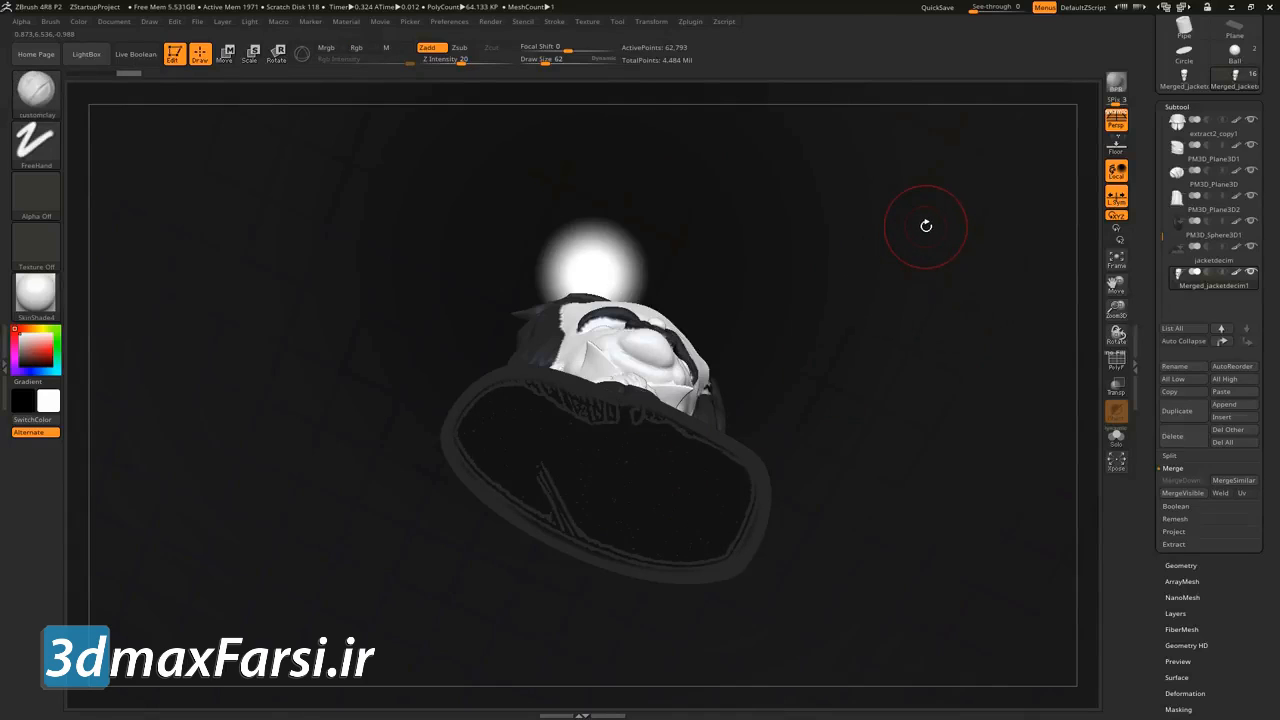
pyautogui.moveTo(866, 227); pyautogui.dragTo(786, 325)
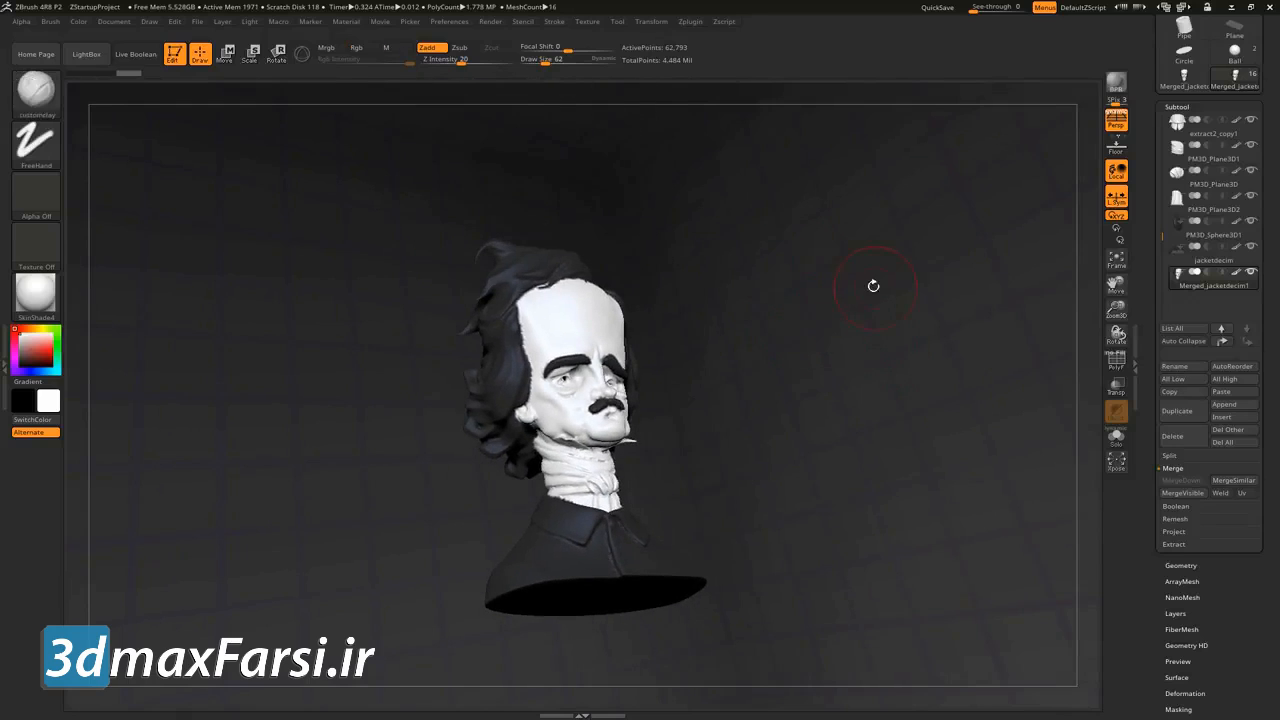
# - Check the merged subtool's geometry size and run a DynaShell macro on it to generate the inner shell mesh
pyautogui.click(280, 22)
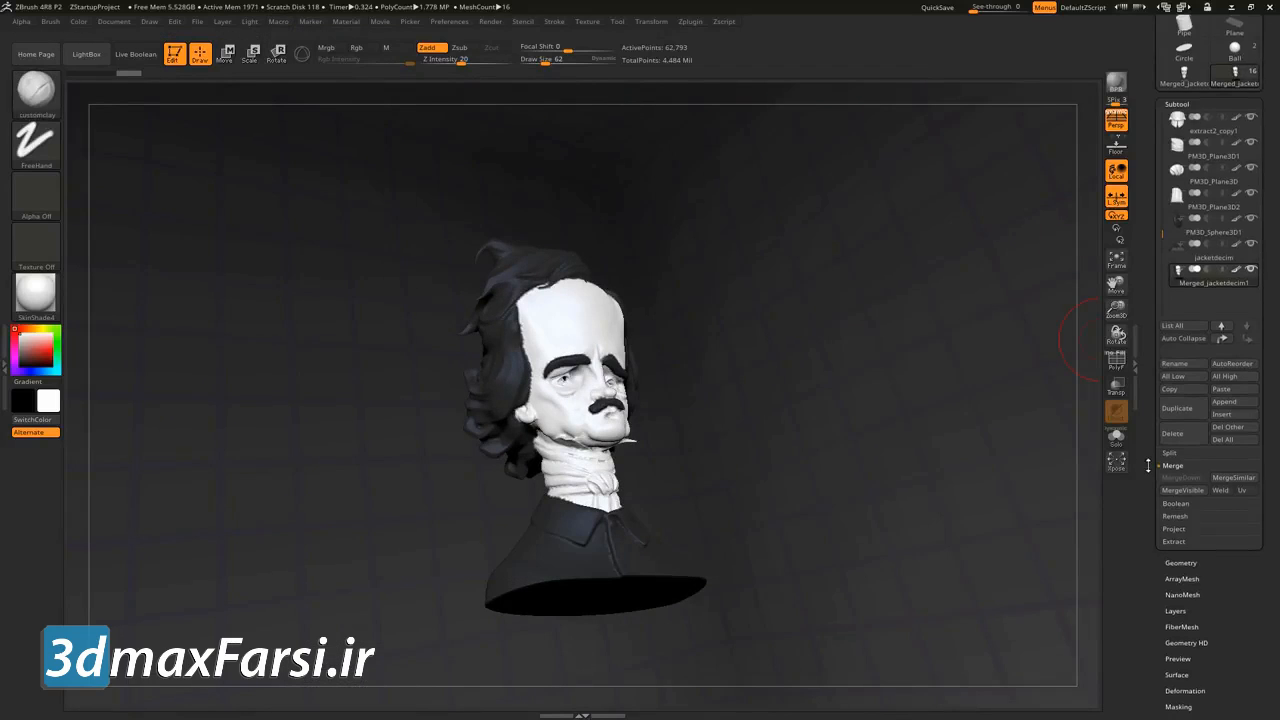
pyautogui.moveTo(1148, 465); pyautogui.dragTo(1150, 337)
pyautogui.click(1183, 436)
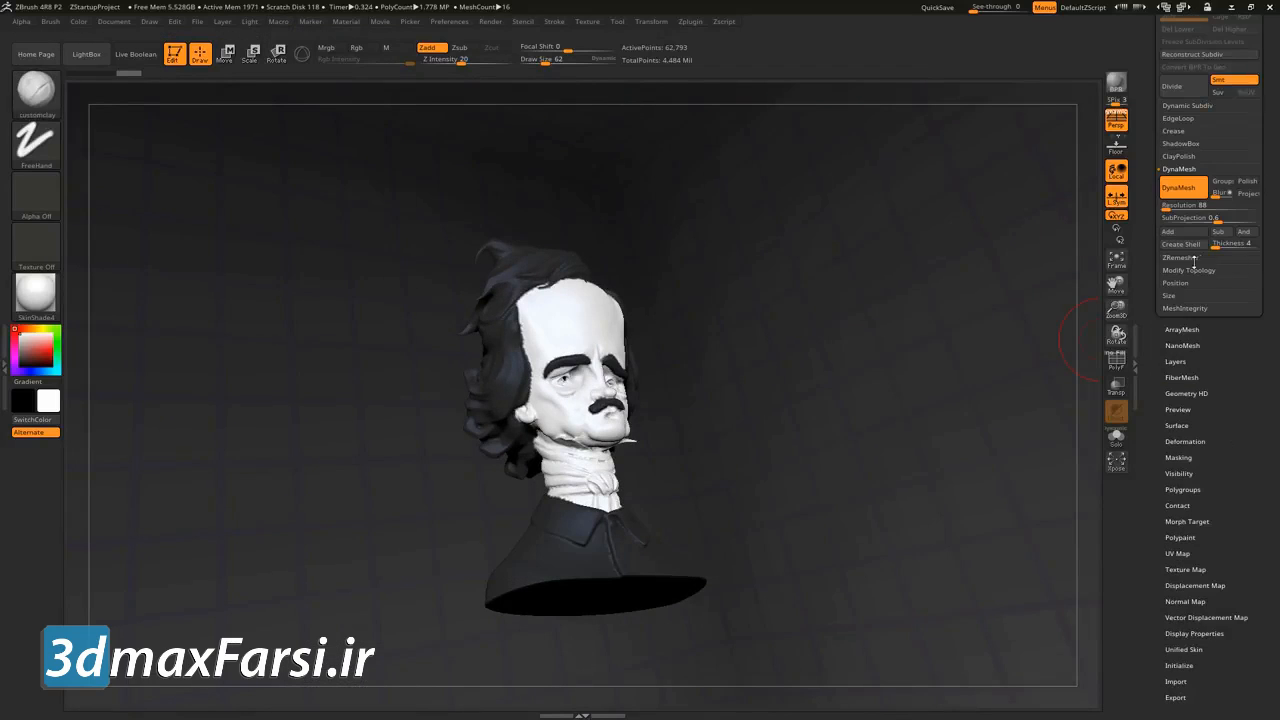
pyautogui.click(1172, 295)
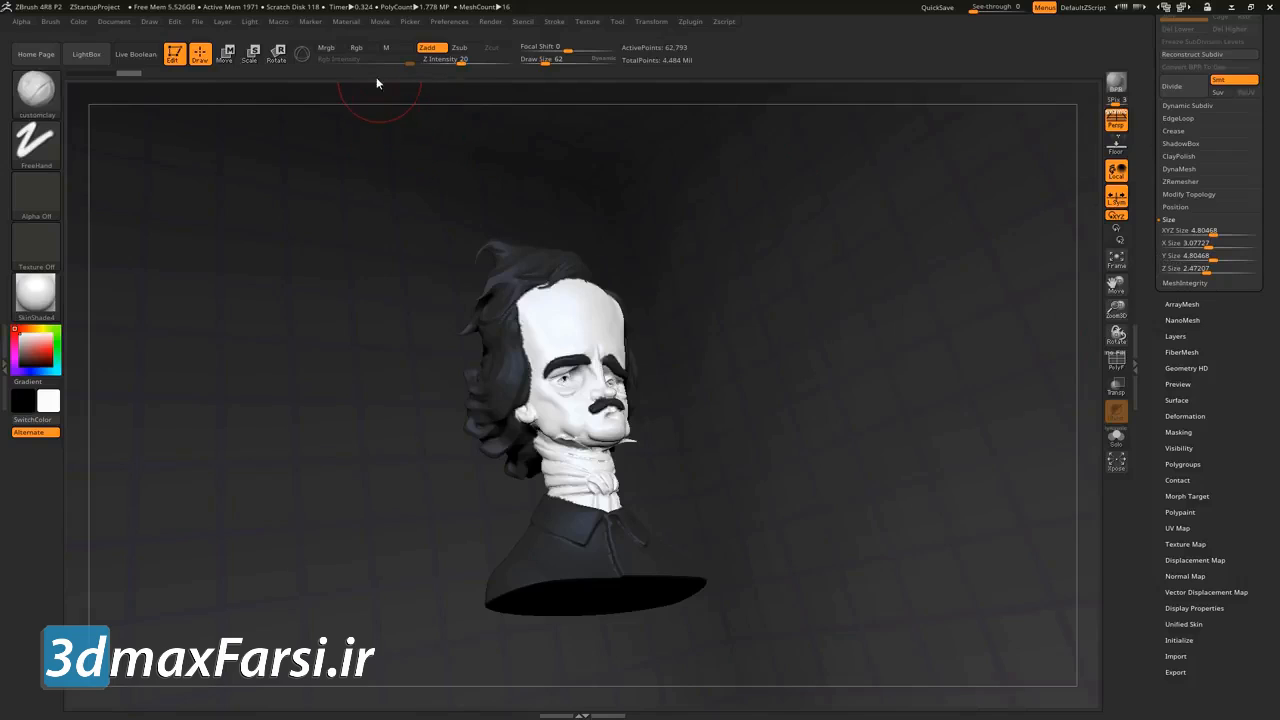
pyautogui.click(279, 22)
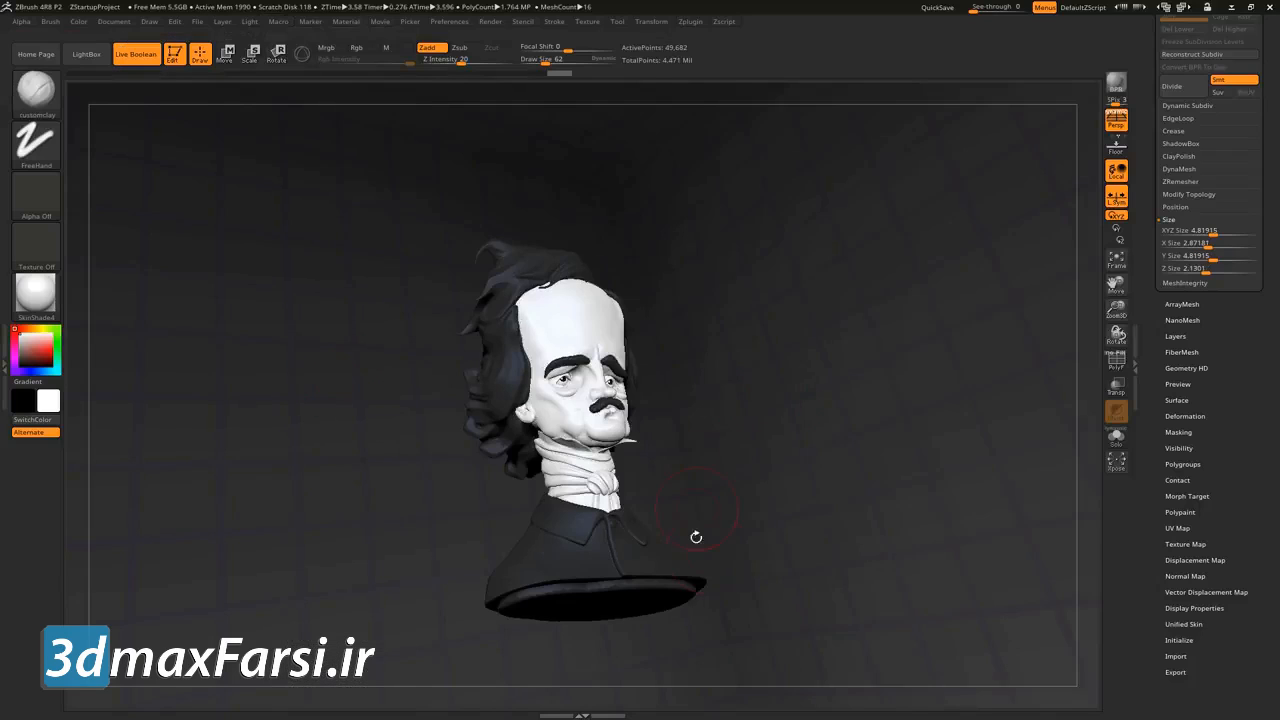
# - Isolate the inner shell subtool to examine its face and base, and show the complete bust again
pyautogui.moveTo(737, 371); pyautogui.dragTo(894, 275)
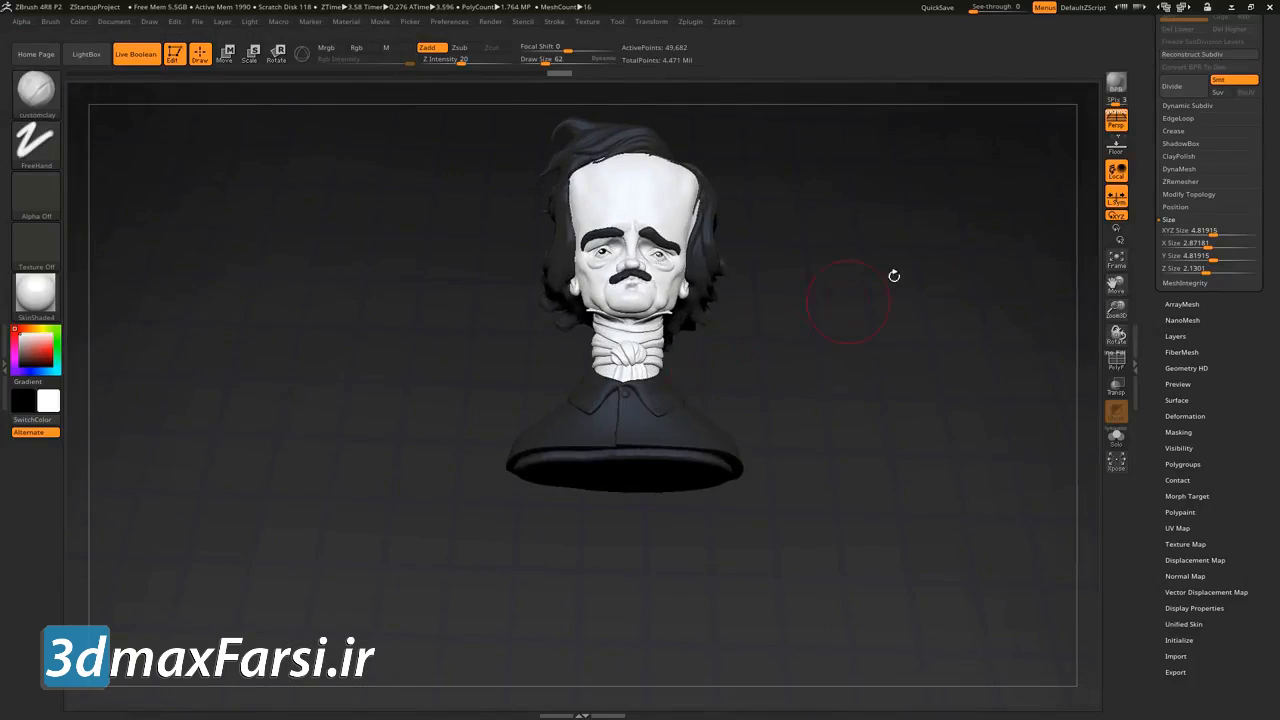
pyautogui.moveTo(1150, 97); pyautogui.dragTo(1149, 179)
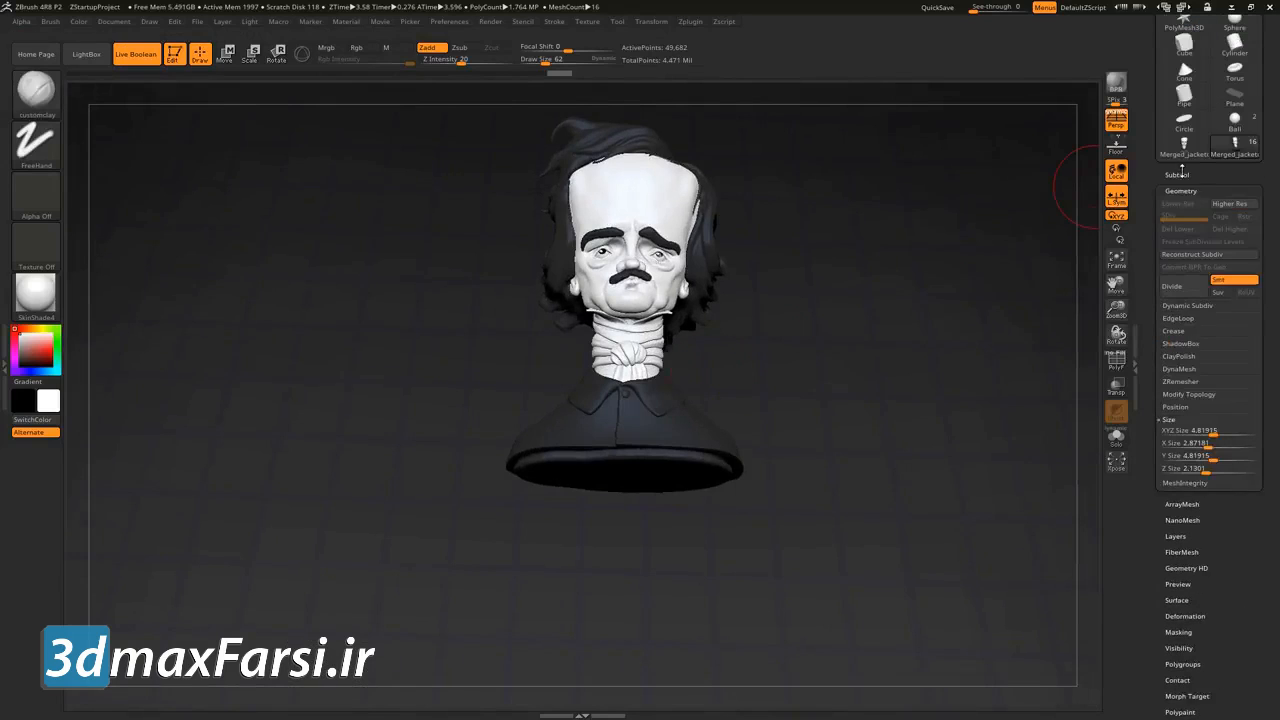
pyautogui.click(1176, 174)
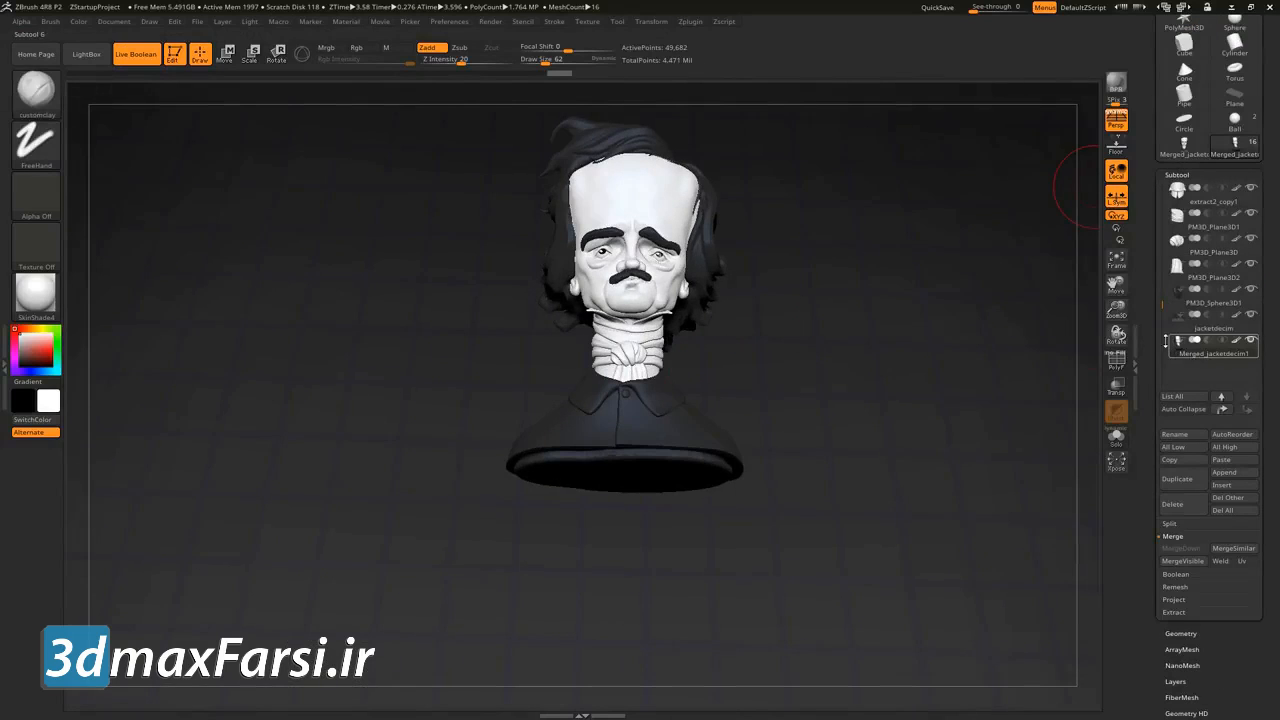
pyautogui.click(1116, 437)
pyautogui.moveTo(795, 301); pyautogui.dragTo(897, 317)
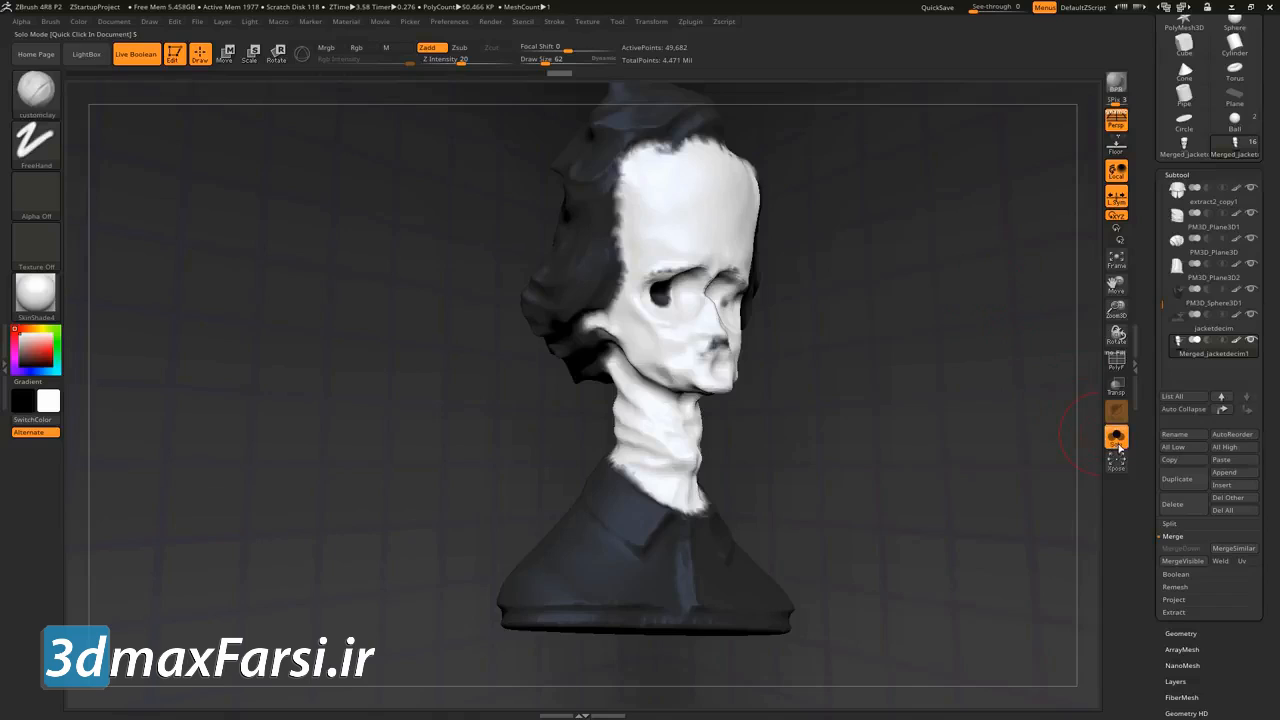
pyautogui.click(1116, 437)
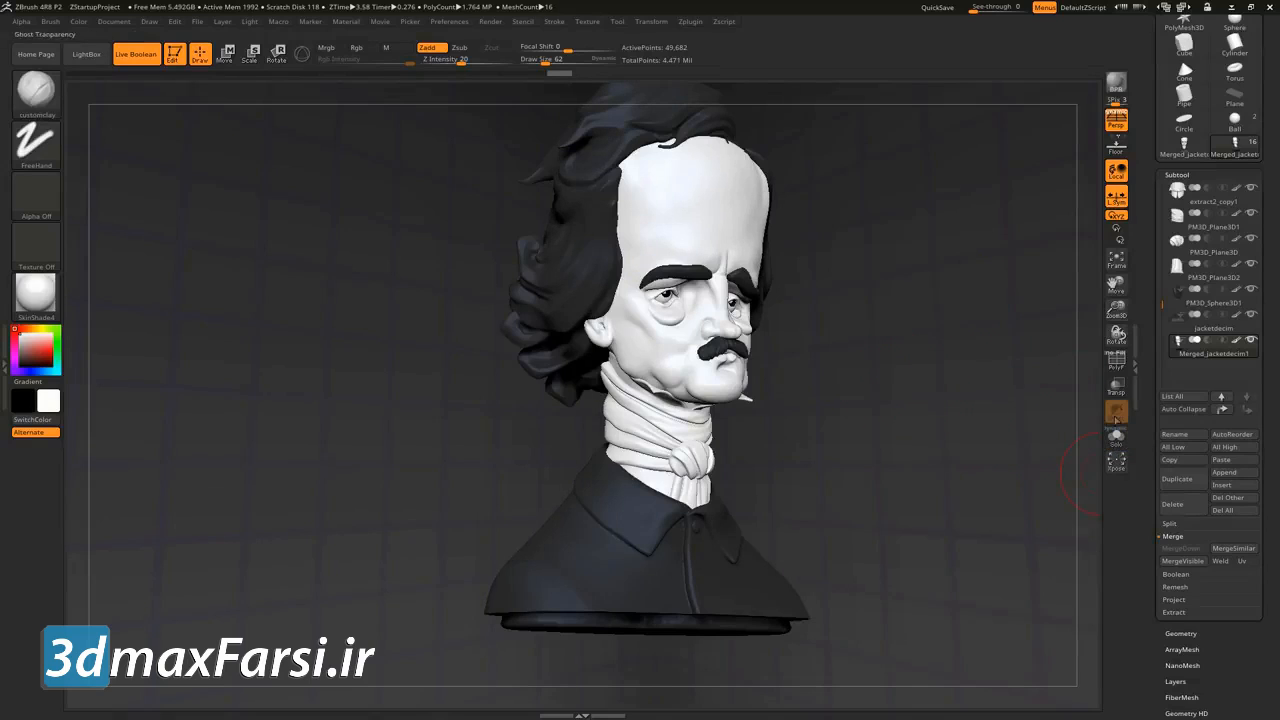
# - Make the surrounding subtools transparent and examine the gap between the inner mesh and the outer hair, face, shoulder and cravat surfaces
pyautogui.click(1116, 386)
pyautogui.moveTo(882, 318); pyautogui.dragTo(800, 302)
pyautogui.keyDown('alt'); pyautogui.moveTo(639, 250); pyautogui.dragTo(715, 480, button='right'); pyautogui.keyUp('alt')
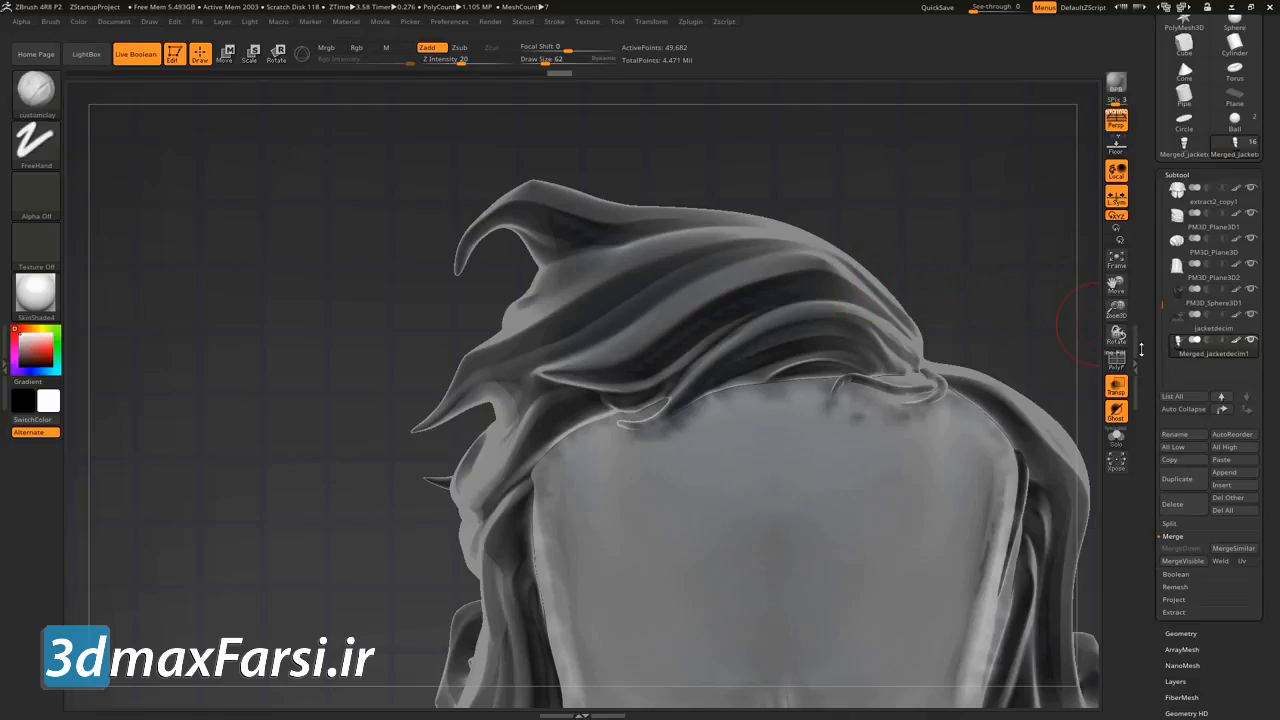
pyautogui.moveTo(535, 218); pyautogui.dragTo(567, 153, button='right')
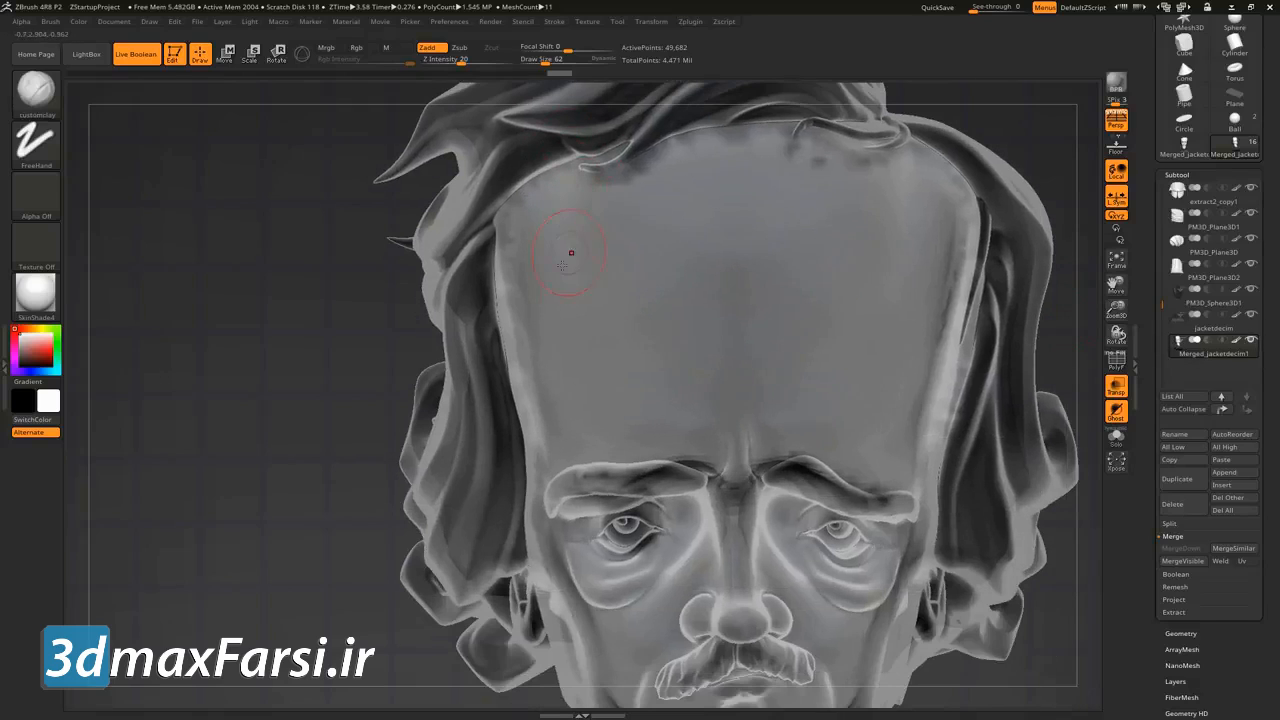
pyautogui.keyDown('alt'); pyautogui.moveTo(575, 341); pyautogui.dragTo(347, 296, button='right'); pyautogui.keyUp('alt')
pyautogui.keyDown('alt'); pyautogui.moveTo(530, 560); pyautogui.dragTo(657, 279, button='right'); pyautogui.keyUp('alt')
pyautogui.keyDown('alt'); pyautogui.moveTo(567, 532); pyautogui.dragTo(587, 297, button='right'); pyautogui.keyUp('alt')
pyautogui.keyDown('alt'); pyautogui.moveTo(530, 435); pyautogui.dragTo(657, 184, button='right'); pyautogui.keyUp('alt')
pyautogui.keyDown('ctrl'); pyautogui.moveTo(457, 365); pyautogui.dragTo(595, 395, button='right'); pyautogui.keyUp('ctrl')
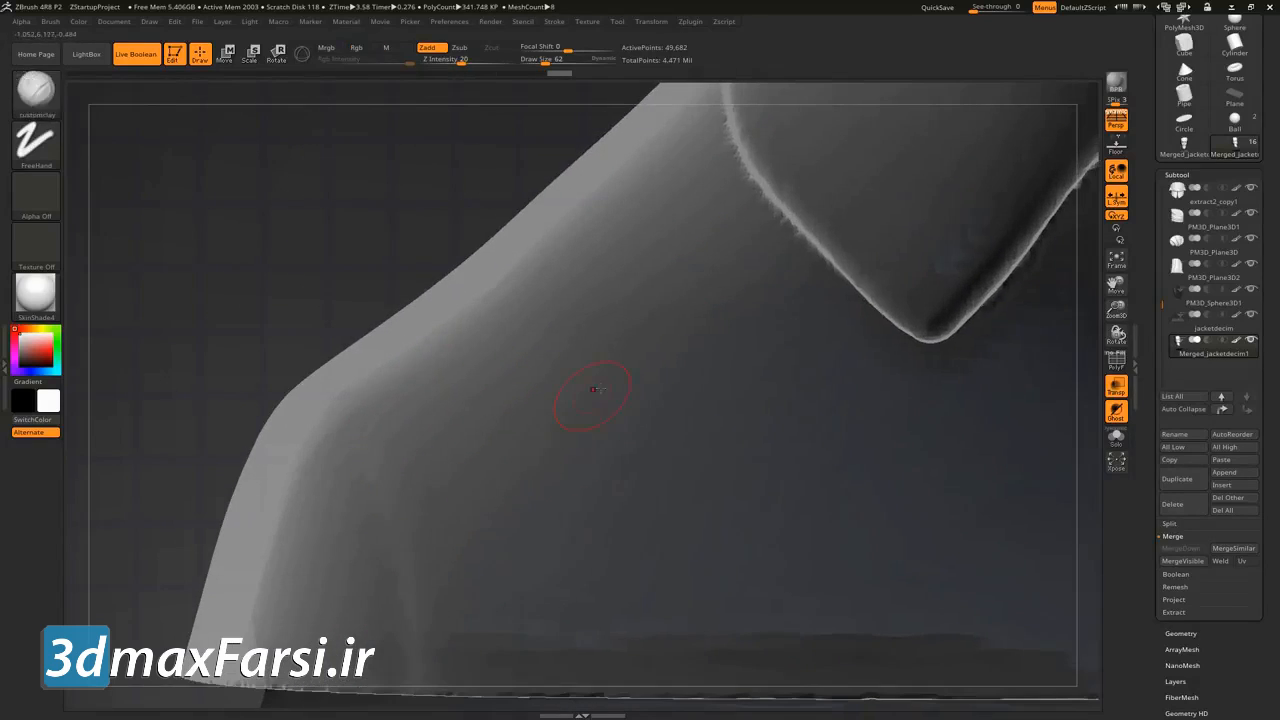
pyautogui.keyDown('ctrl'); pyautogui.moveTo(628, 290); pyautogui.dragTo(674, 203, button='right'); pyautogui.keyUp('ctrl')
pyautogui.keyDown('alt'); pyautogui.moveTo(990, 95); pyautogui.dragTo(702, 325, button='right'); pyautogui.keyUp('alt')
pyautogui.keyDown('ctrl'); pyautogui.moveTo(460, 269); pyautogui.dragTo(608, 512, button='right'); pyautogui.keyUp('ctrl')
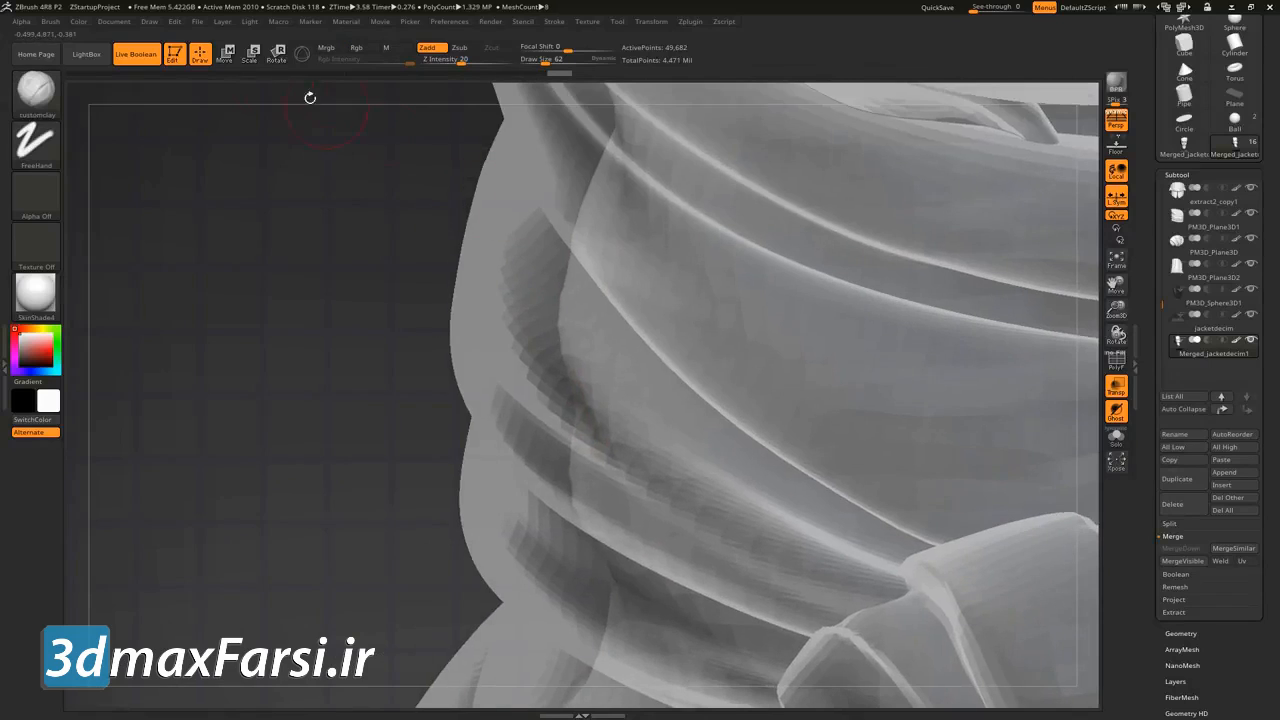
# - Measure the wall thickness at the side of the cravat with a transpose line, and return to an opaque front view
pyautogui.click(224, 55)
pyautogui.moveTo(563, 311); pyautogui.dragTo(453, 283)
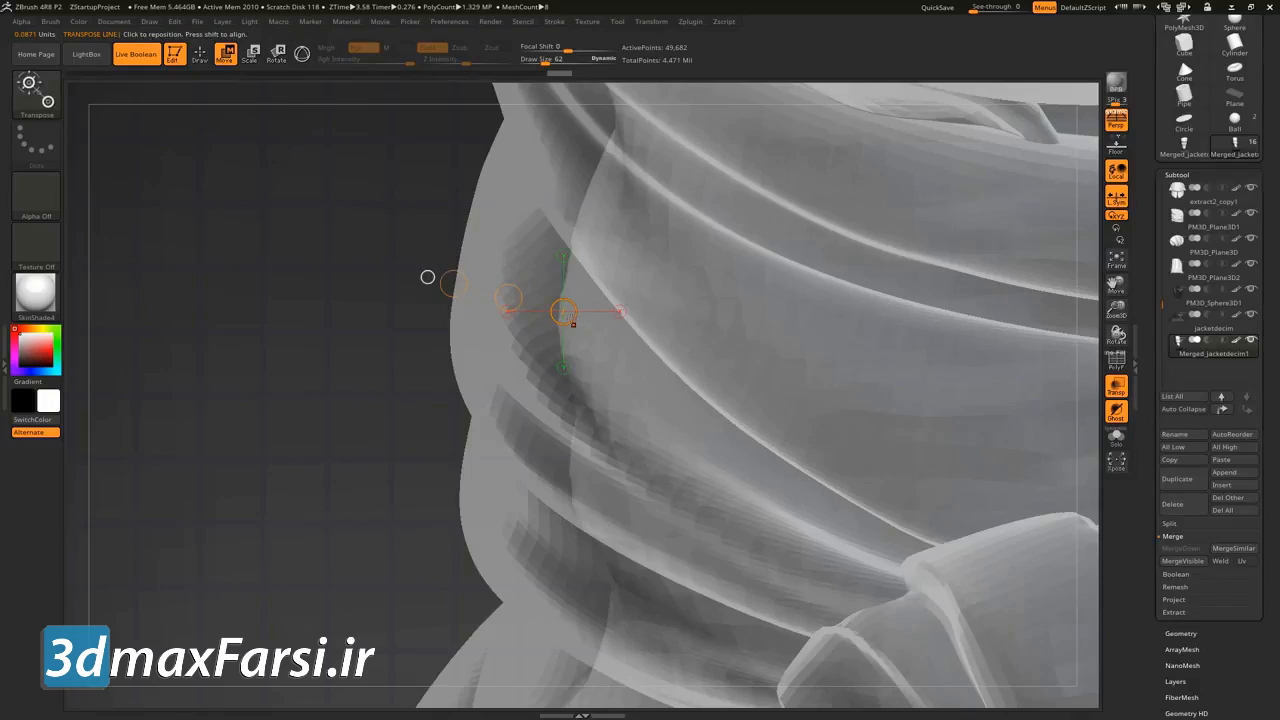
pyautogui.moveTo(589, 317); pyautogui.dragTo(585, 313)
pyautogui.moveTo(427, 278); pyautogui.dragTo(430, 279)
pyautogui.click(200, 53)
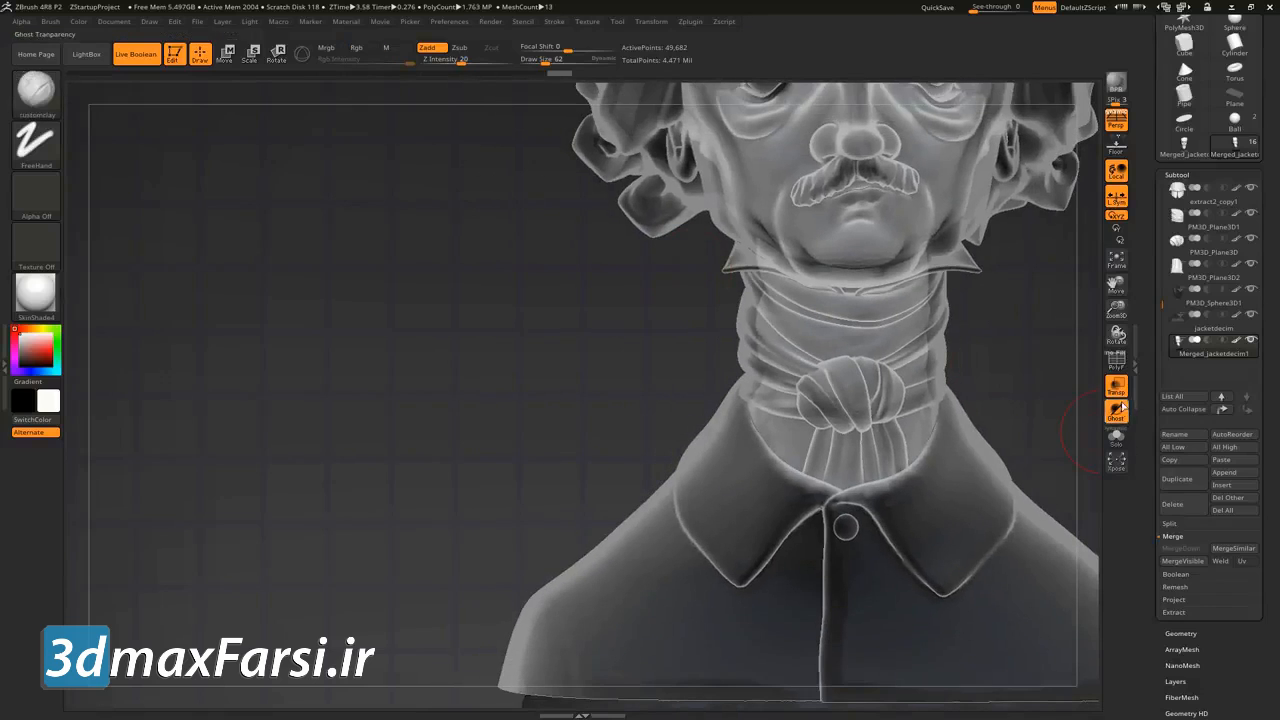
pyautogui.click(1116, 388)
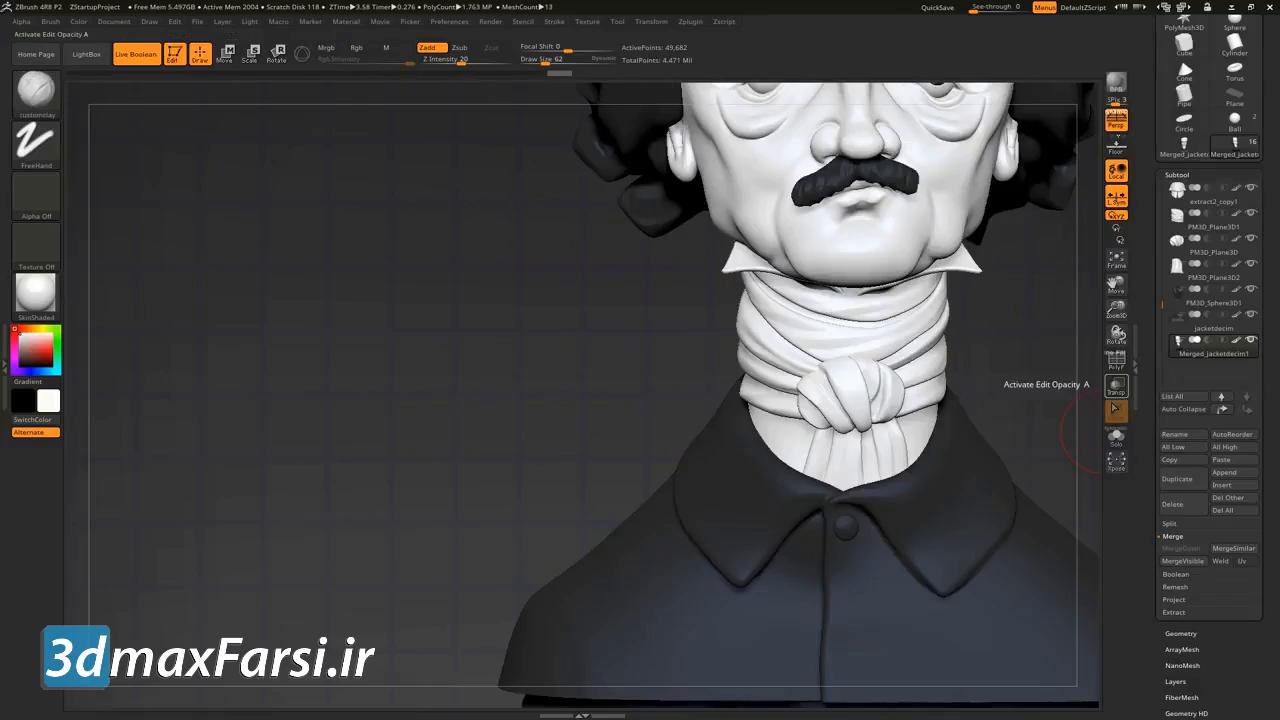
pyautogui.keyDown('ctrl'); pyautogui.moveTo(878, 371); pyautogui.dragTo(627, 437, button='right'); pyautogui.keyUp('ctrl')
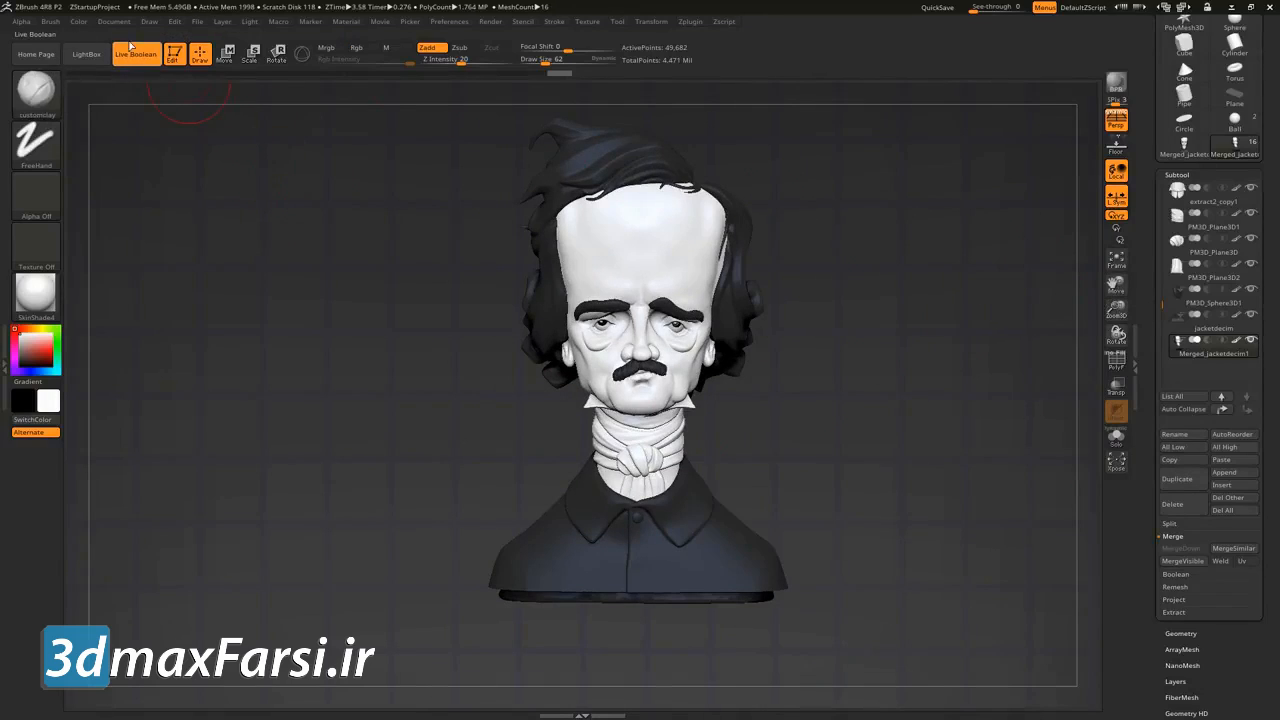
# - Set the Merged_jacketdecim1 inner subtool to Boolean subtraction and inspect the hollowed bust from below
pyautogui.click(1208, 342)
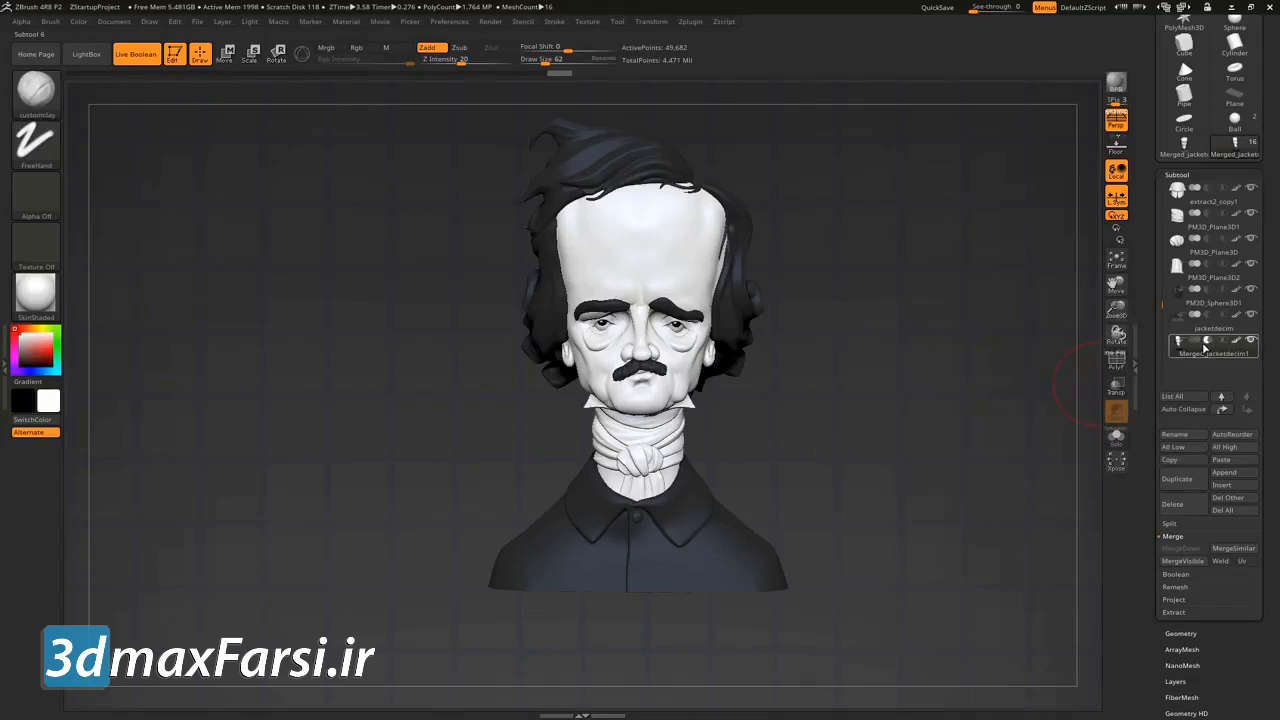
pyautogui.moveTo(1163, 308); pyautogui.dragTo(1172, 192)
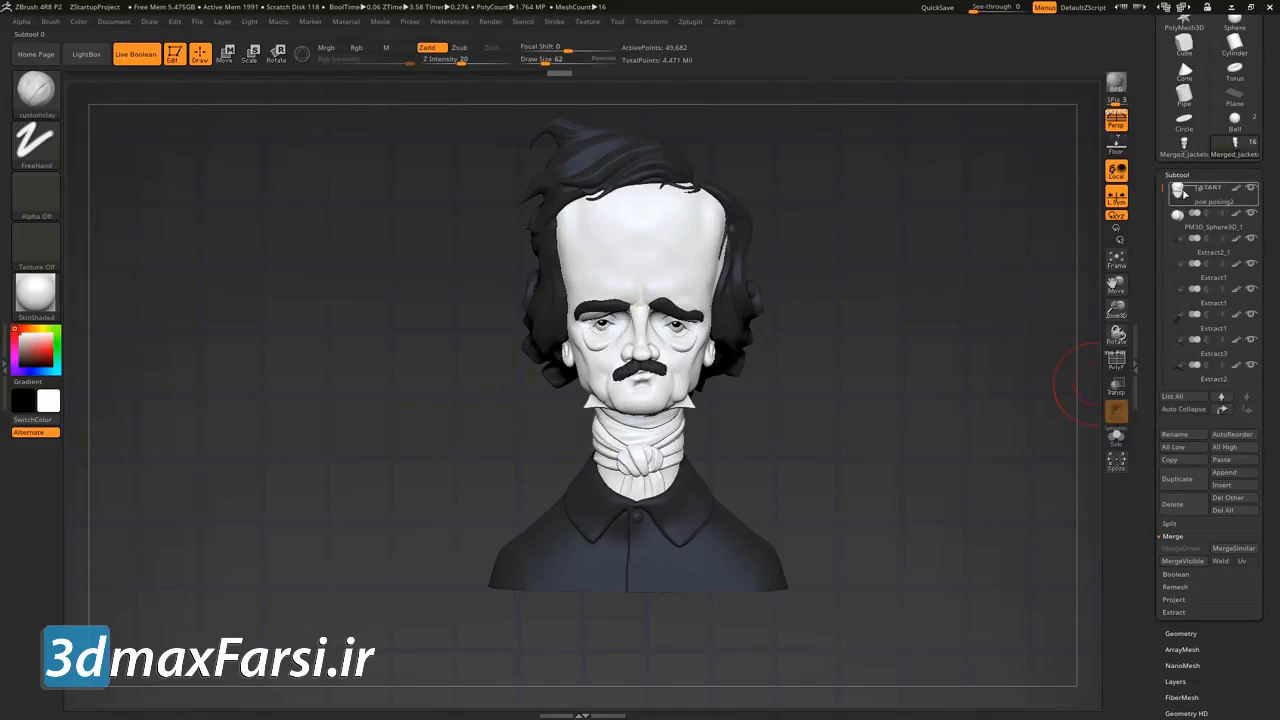
pyautogui.moveTo(1163, 194); pyautogui.dragTo(1158, 318)
pyautogui.click(1205, 320)
pyautogui.moveTo(814, 443); pyautogui.dragTo(606, 528)
pyautogui.moveTo(745, 475); pyautogui.dragTo(800, 498)
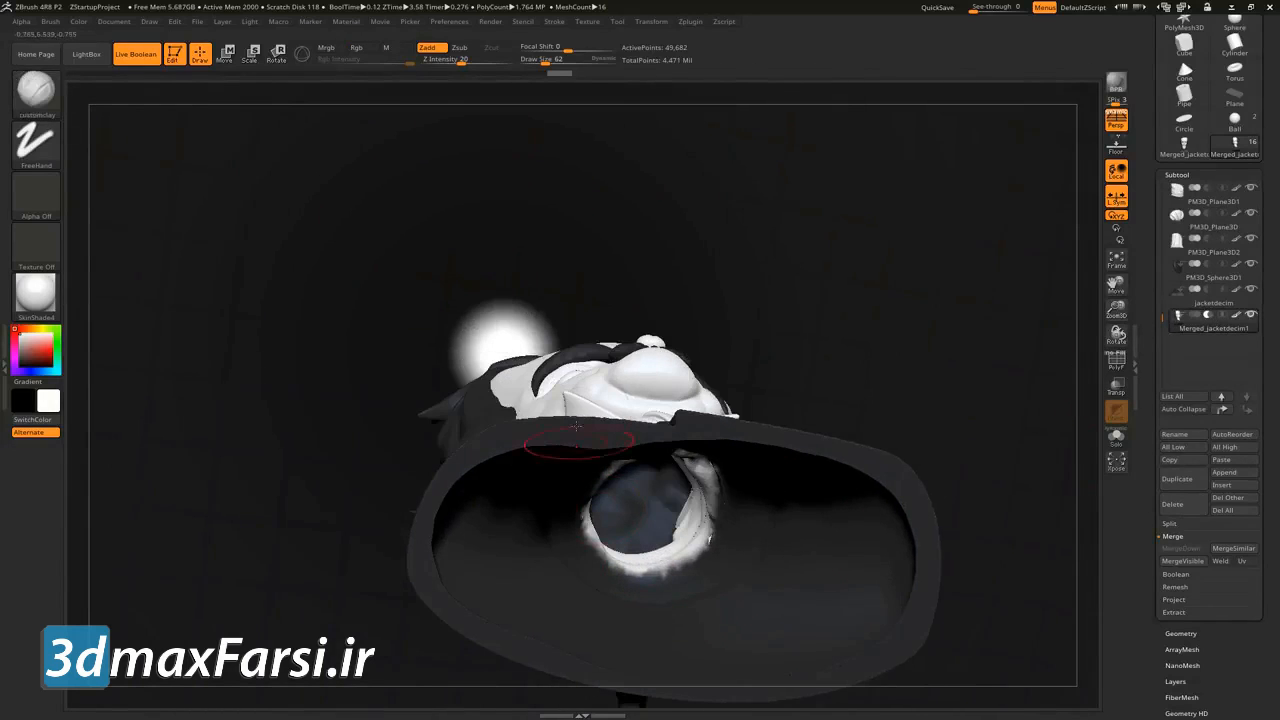
pyautogui.moveTo(518, 342); pyautogui.dragTo(560, 500)
pyautogui.moveTo(820, 410); pyautogui.dragTo(840, 326)
# - Make a Boolean mesh from the live result and make the new UMesh_poe posing2 tool active
pyautogui.moveTo(1168, 421); pyautogui.dragTo(1168, 347)
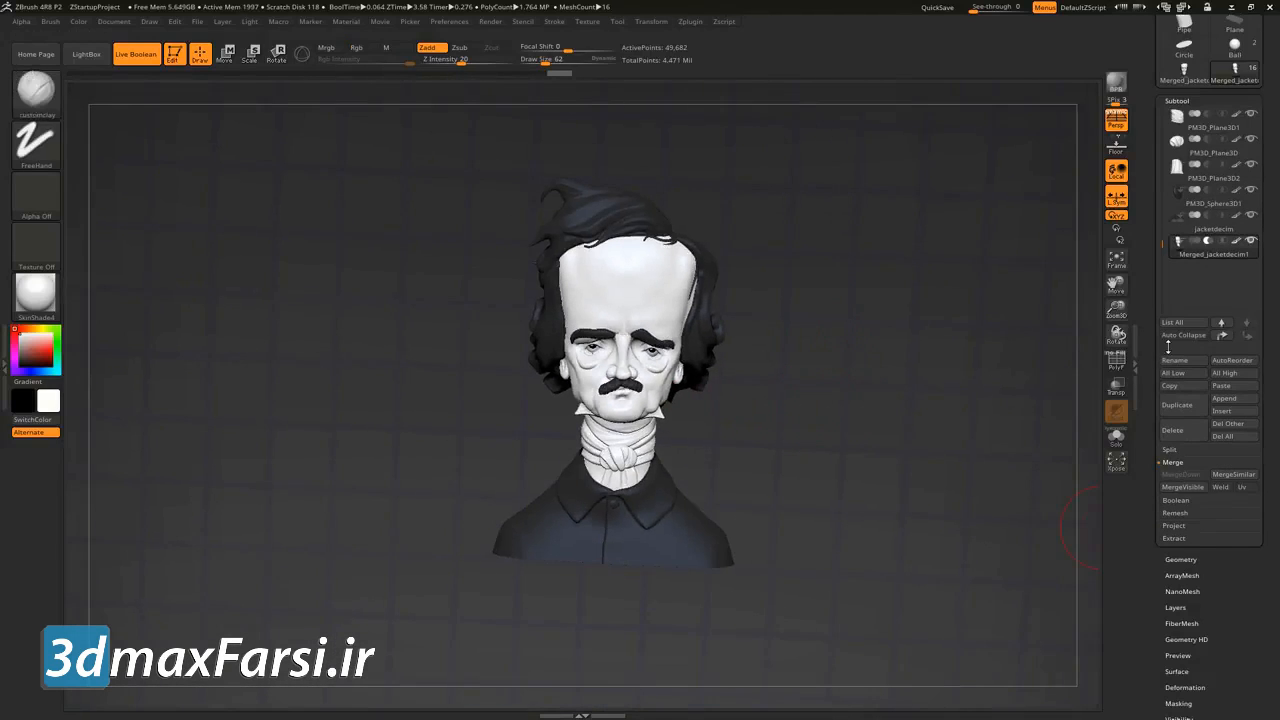
pyautogui.click(1180, 502)
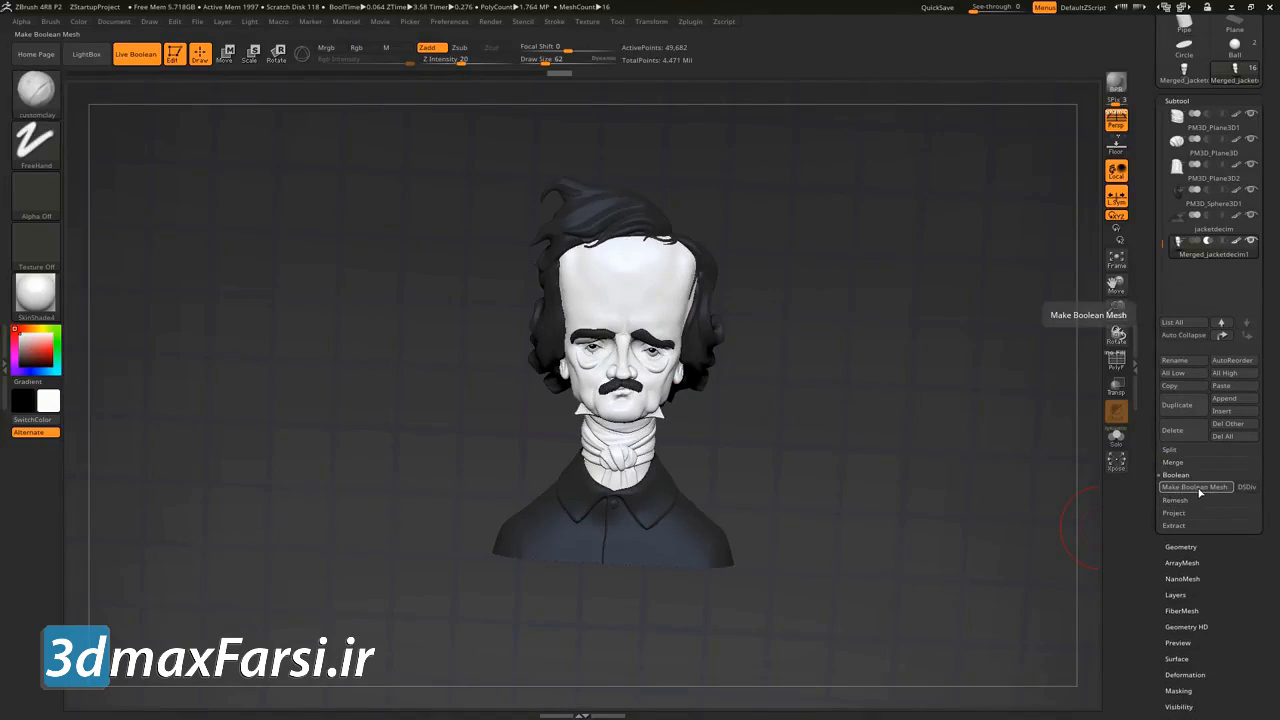
pyautogui.click(1197, 487)
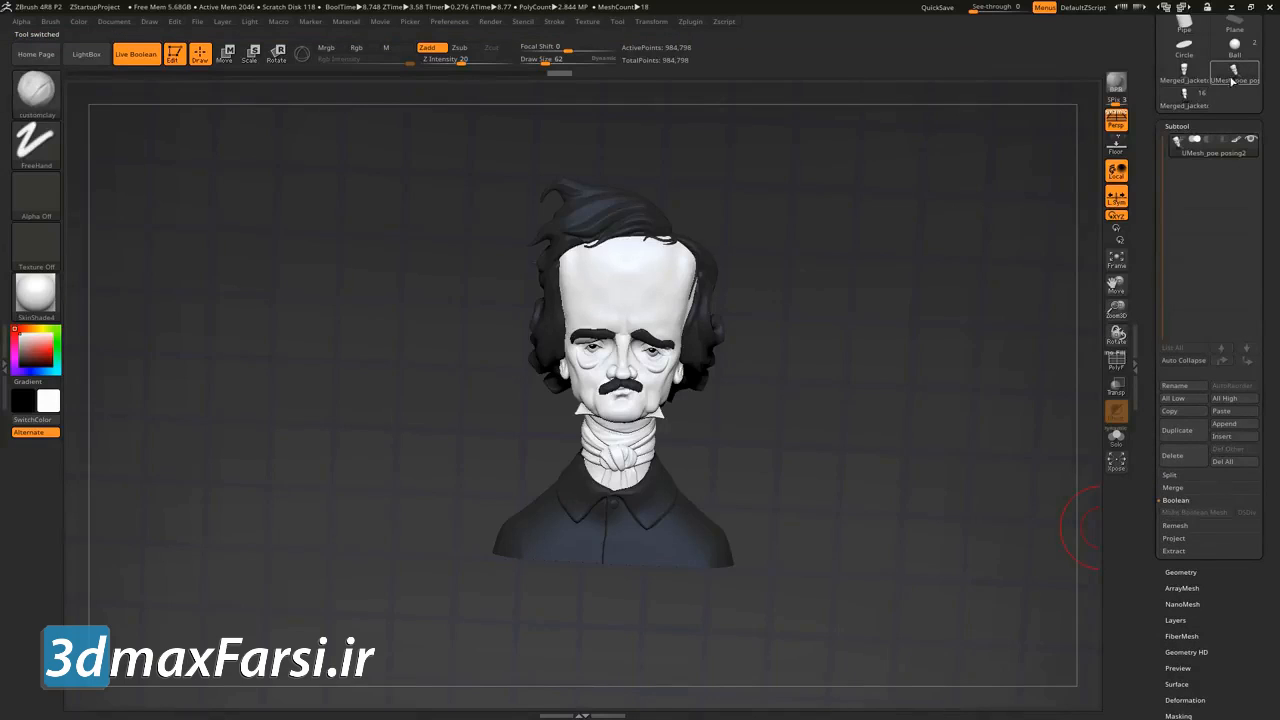
pyautogui.click(1234, 74)
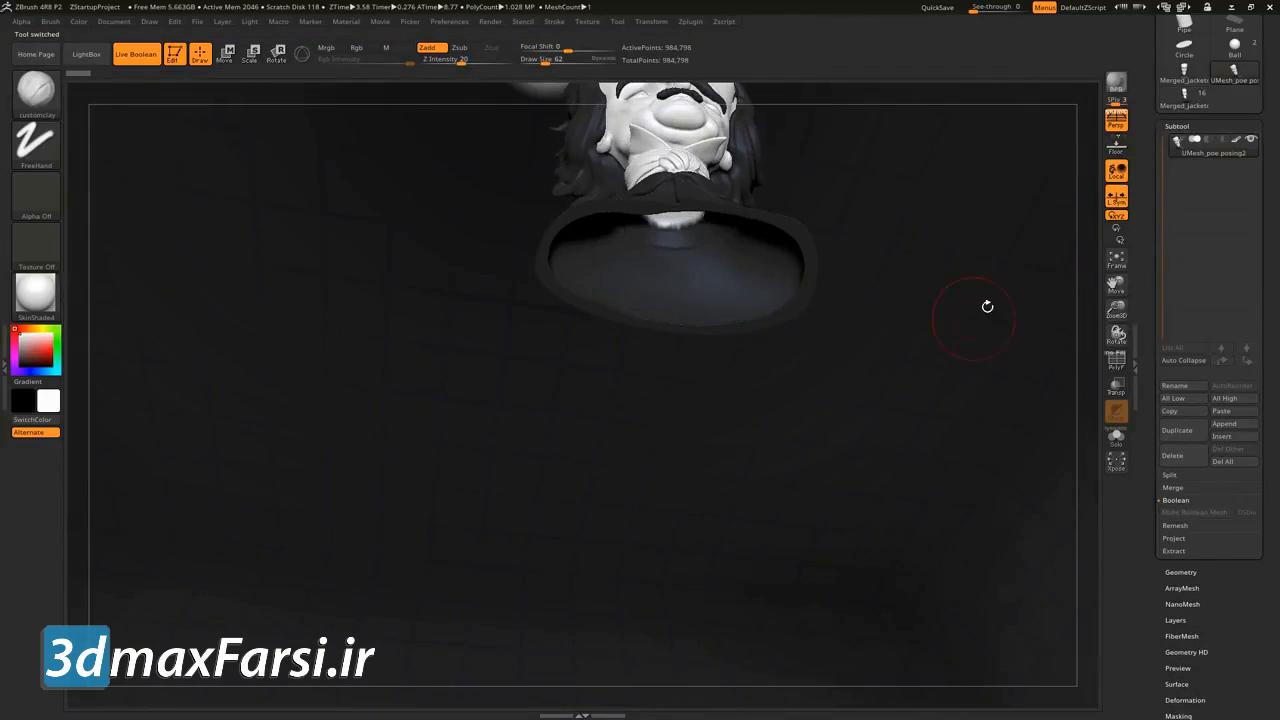
# - Examine the Boolean mesh's hollow interior from below with PolyFrame shown, and inspect the finished bust from the side and front
pyautogui.keyDown('alt'); pyautogui.moveTo(824, 317); pyautogui.dragTo(945, 430); pyautogui.keyUp('alt')
pyautogui.moveTo(662, 352); pyautogui.dragTo(749, 354)
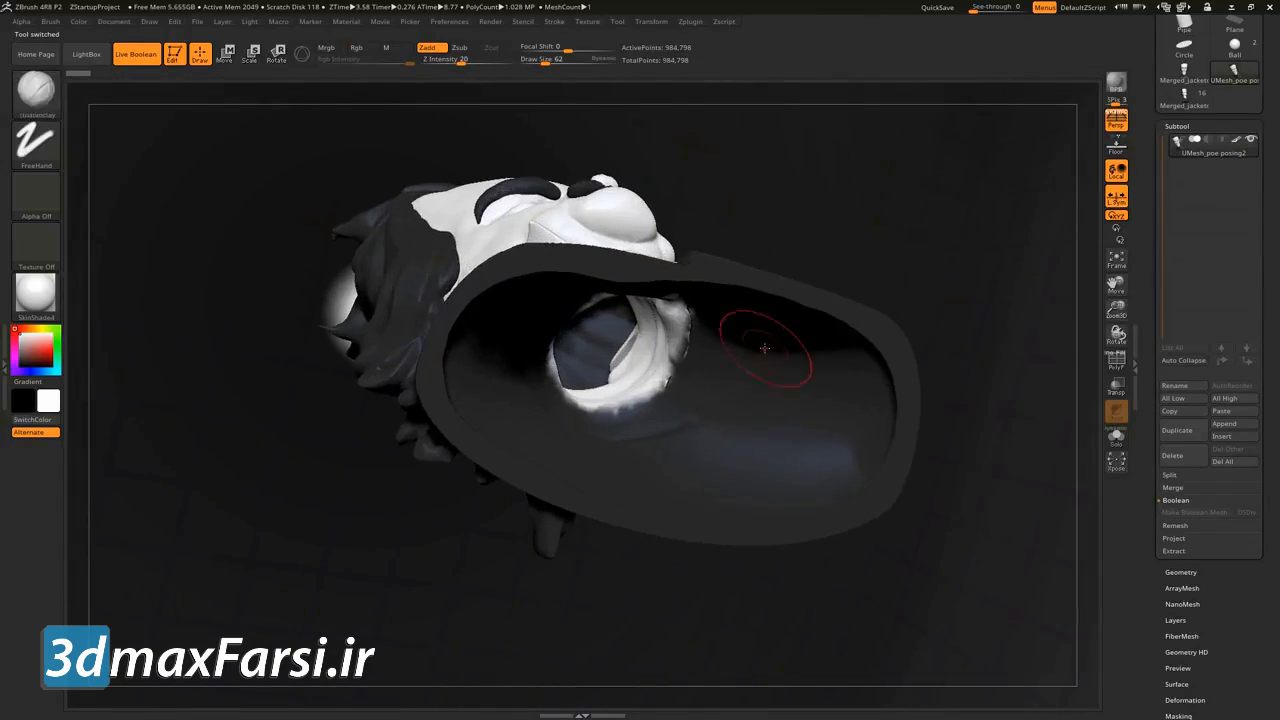
pyautogui.hotkey('shift', 'f')
pyautogui.moveTo(743, 249); pyautogui.dragTo(486, 271)
pyautogui.keyDown('ctrl'); pyautogui.moveTo(354, 338); pyautogui.dragTo(329, 458, button='right'); pyautogui.keyUp('ctrl')
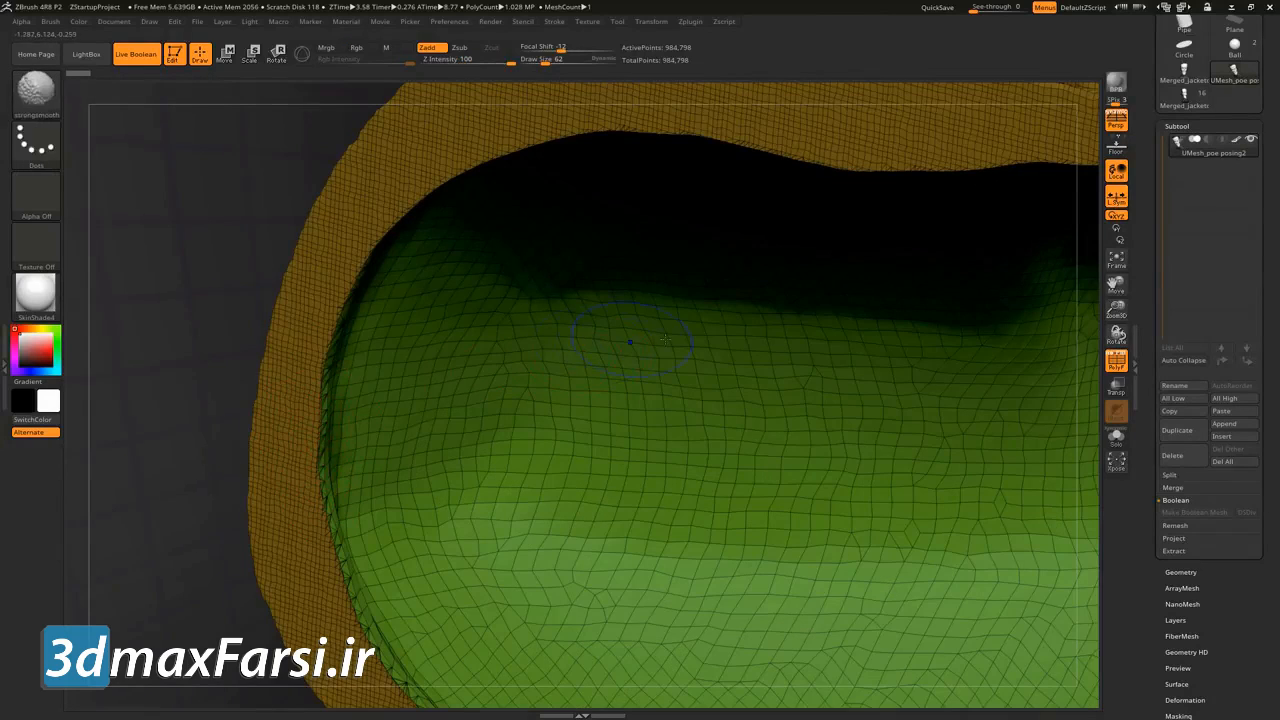
pyautogui.hotkey('shift', 'f')
pyautogui.keyDown('ctrl'); pyautogui.moveTo(540, 229); pyautogui.dragTo(548, 170, button='right'); pyautogui.keyUp('ctrl')
pyautogui.moveTo(691, 217); pyautogui.dragTo(820, 327)
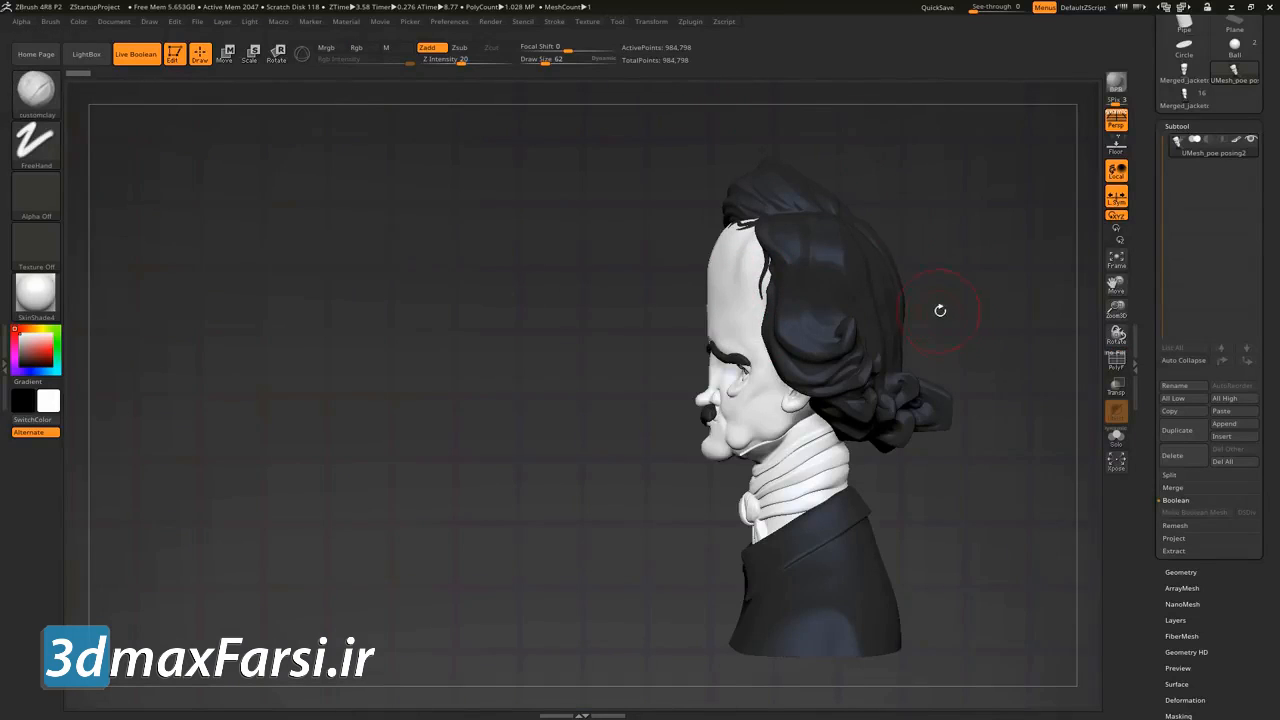
pyautogui.moveTo(908, 321); pyautogui.dragTo(998, 310)
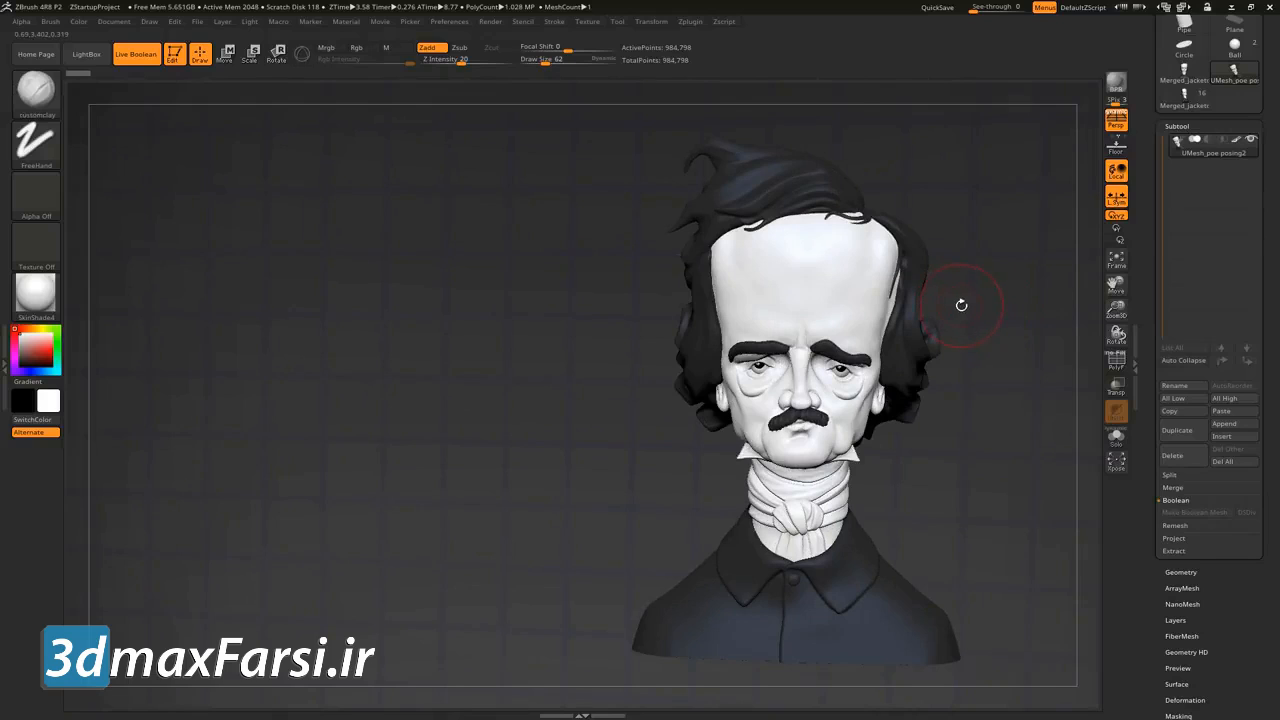